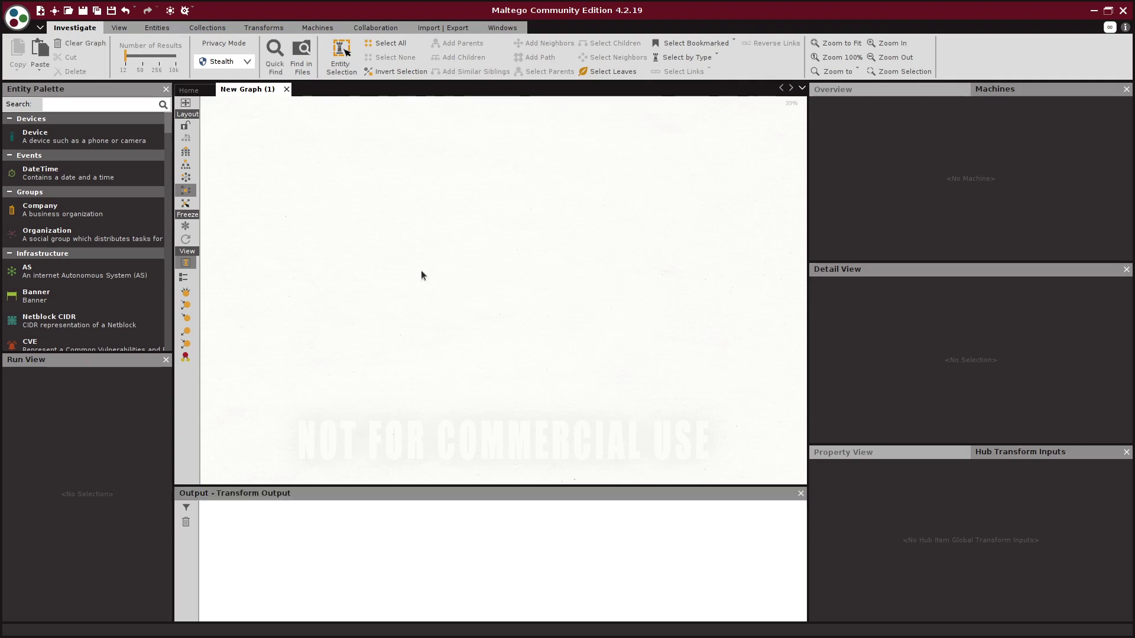
key("ctrl+v")
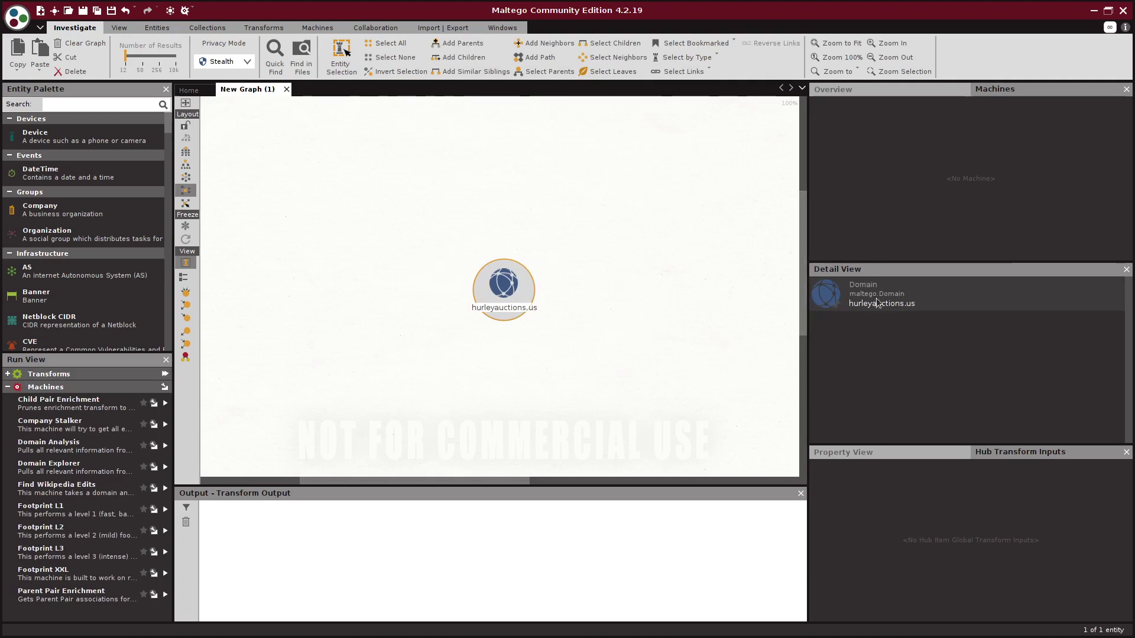
left_click(75, 101)
type("pha")
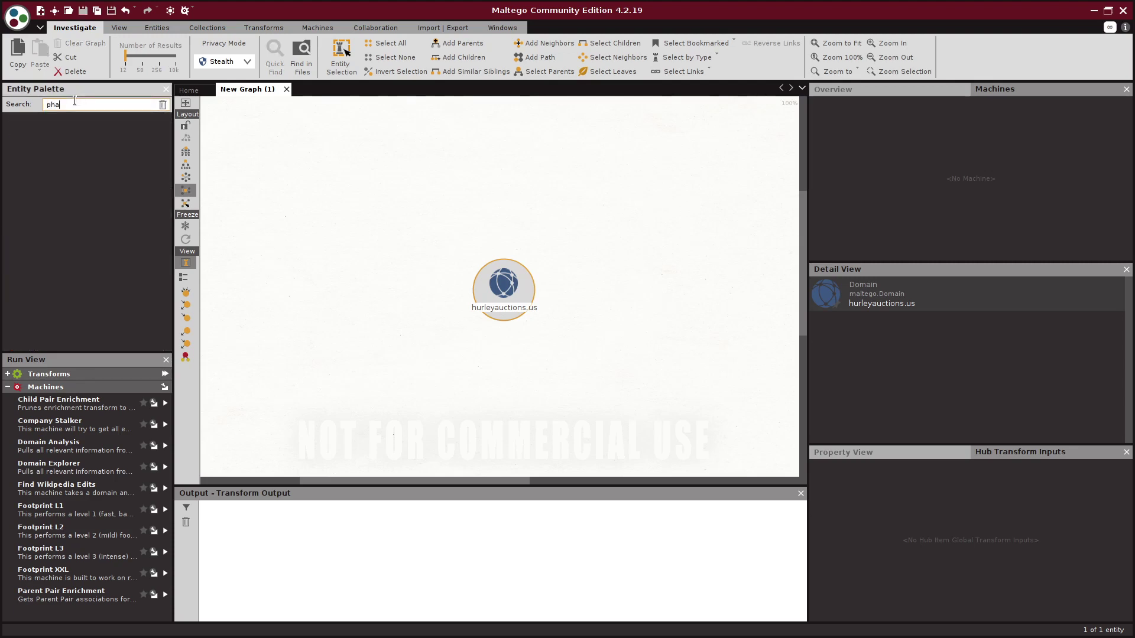
type("se")
key("BackSpace")
key("BackSpace")
key("BackSpace")
type("ra")
left_click_drag(38, 142, 369, 218)
right_click(369, 218)
double_click(360, 222)
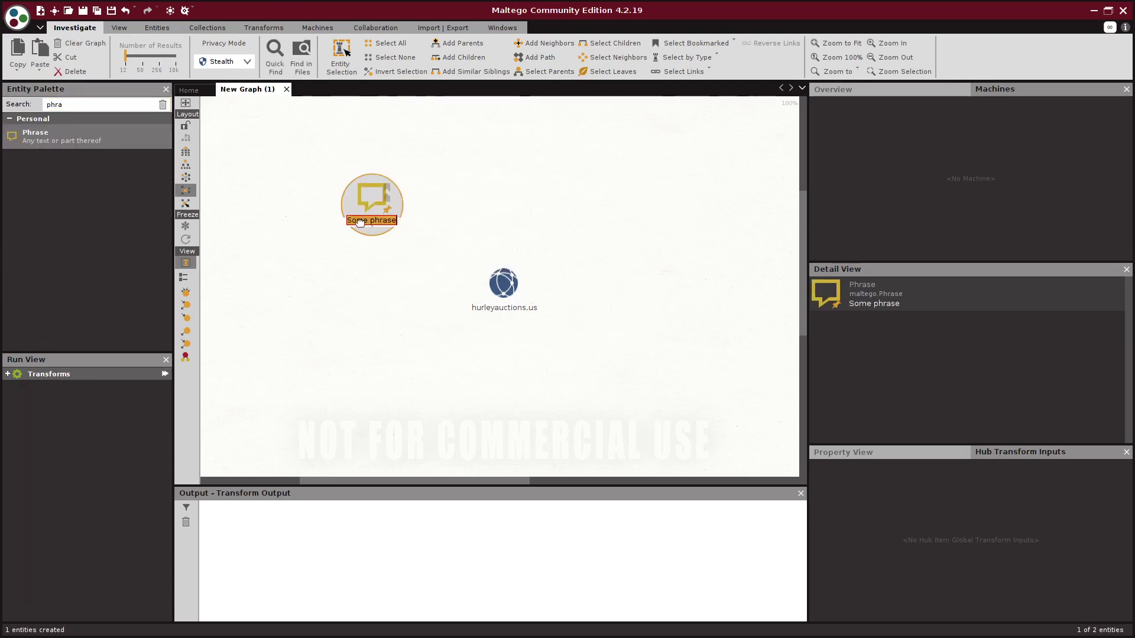
type("www")
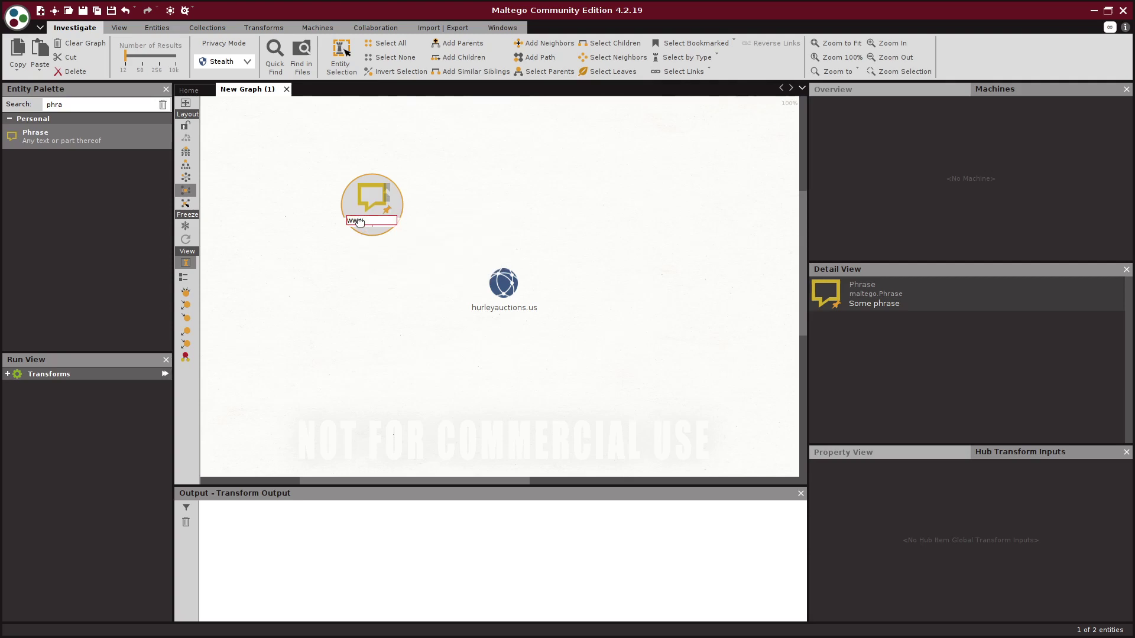
type(".ha.us")
key("Return")
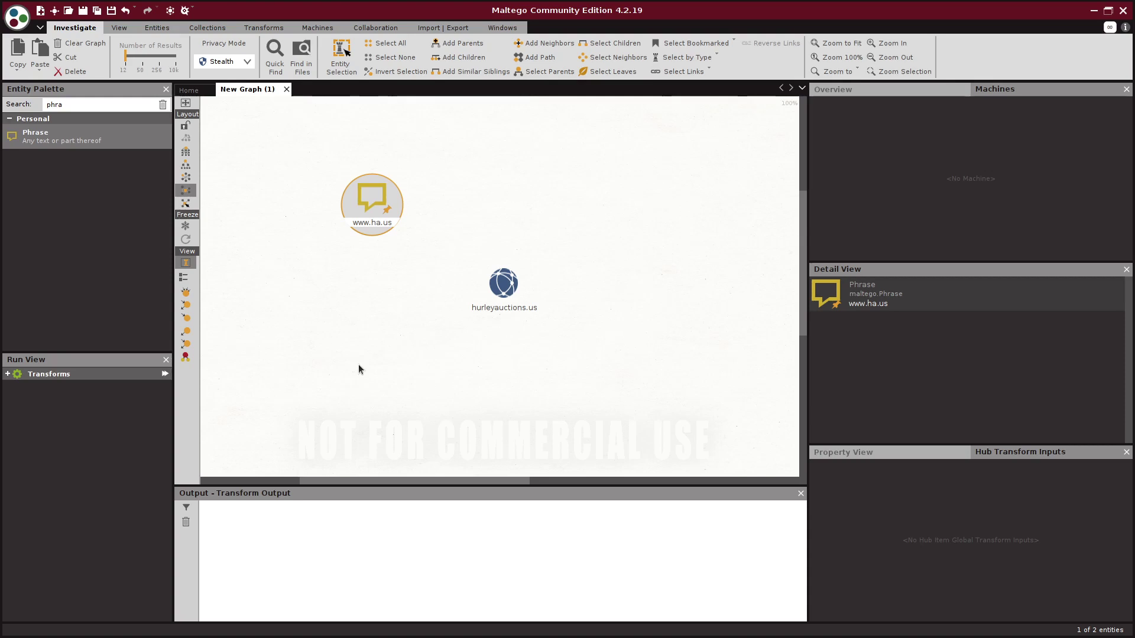
right_click(374, 192)
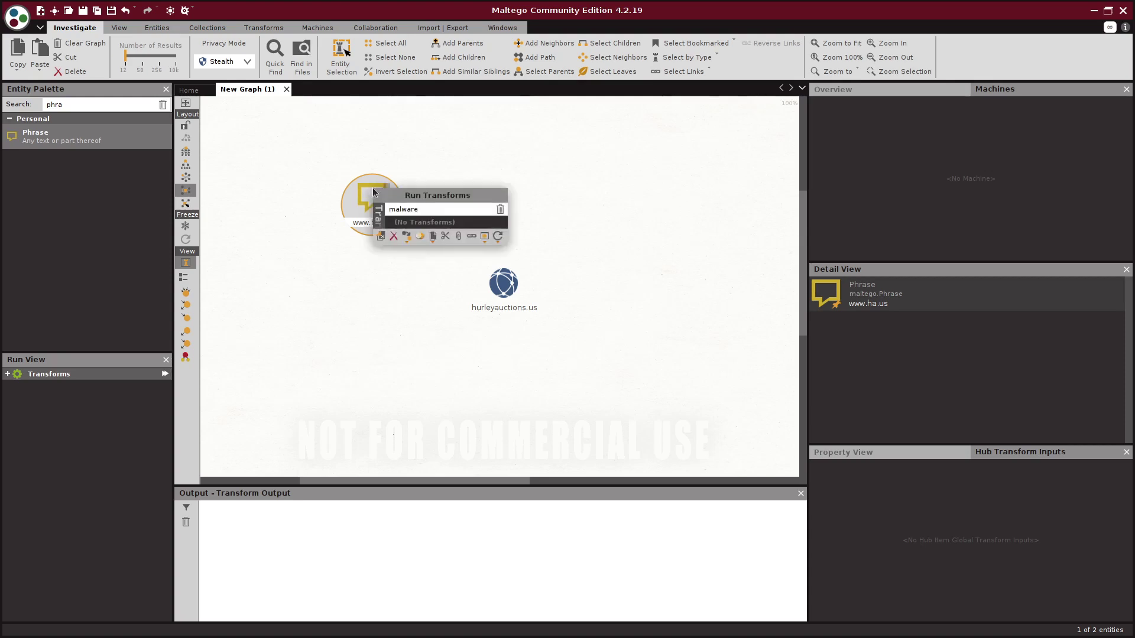
left_click(407, 237)
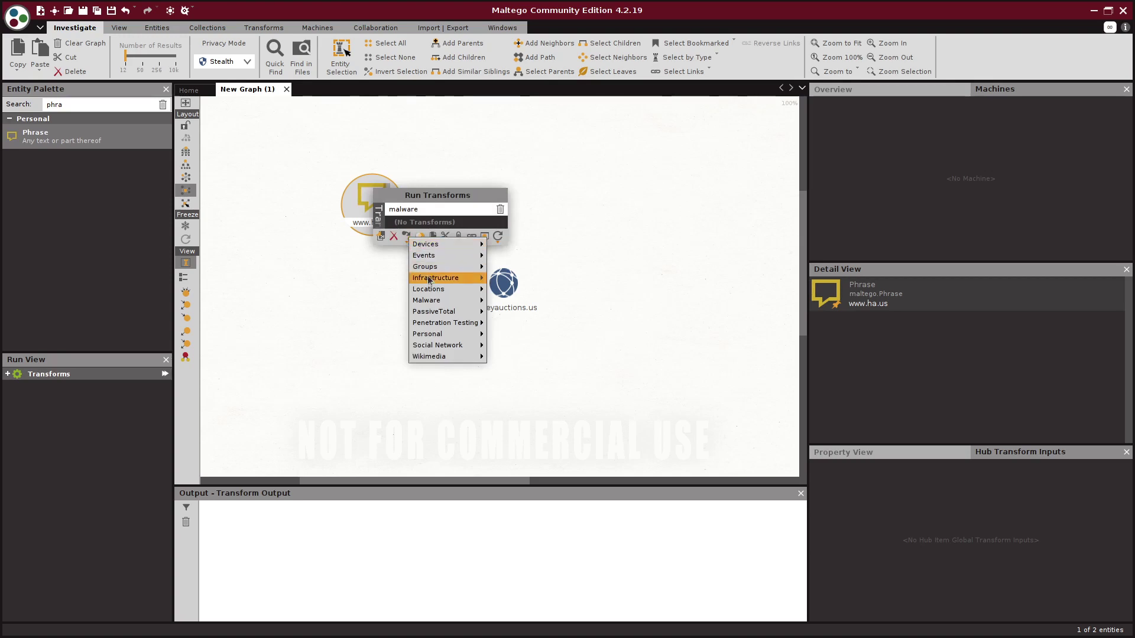
mouse_move(432, 283)
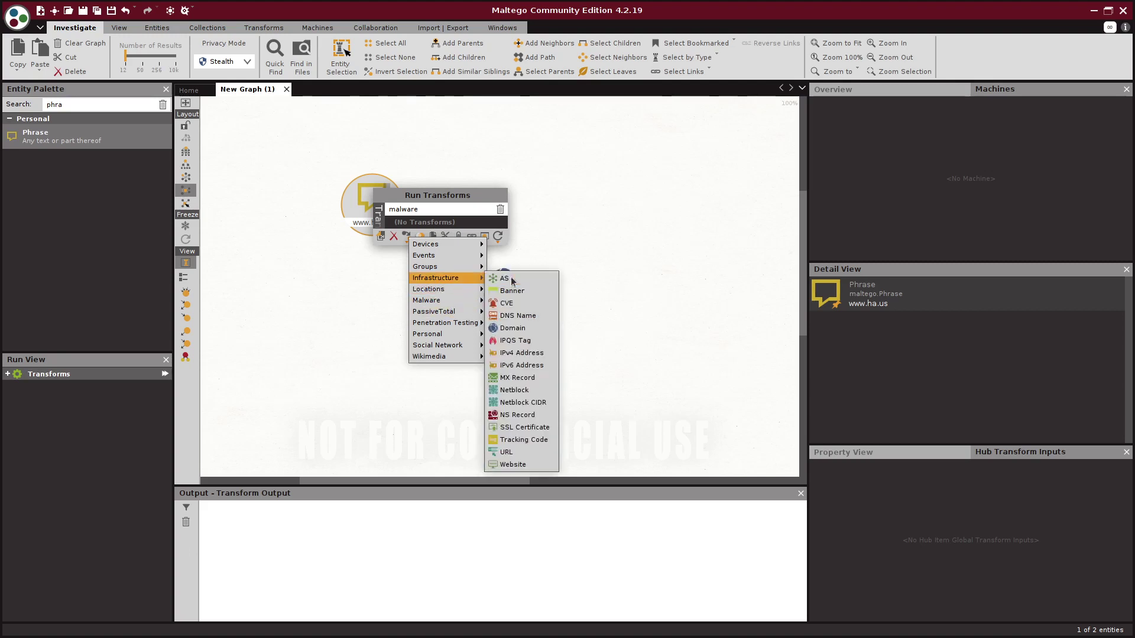
left_click(514, 327)
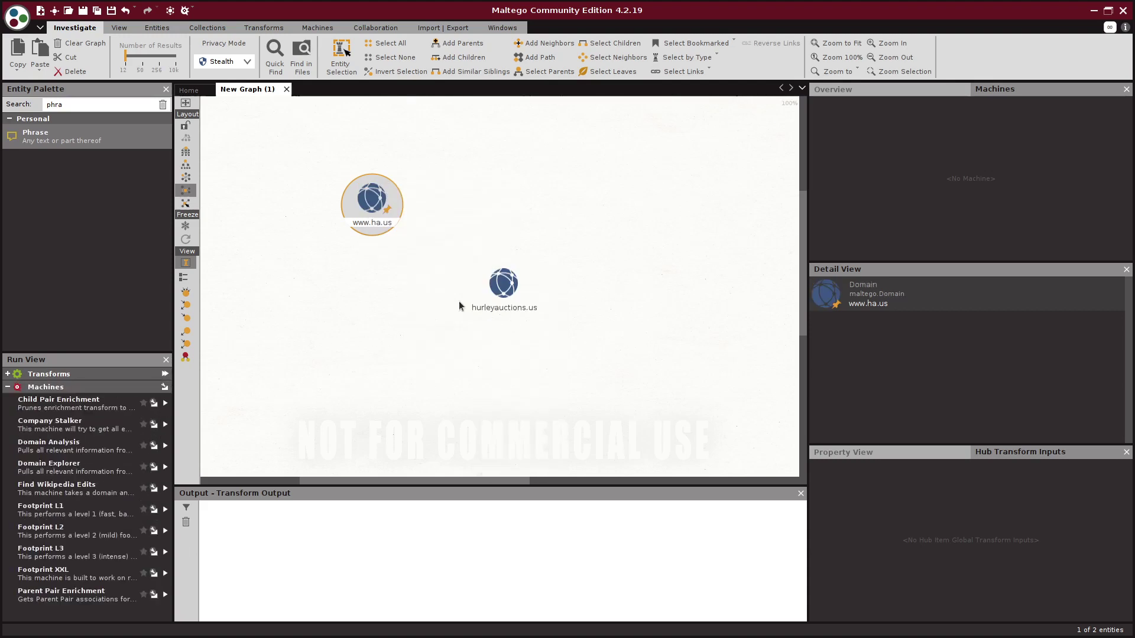
left_click_drag(318, 148, 408, 255)
key("Delete")
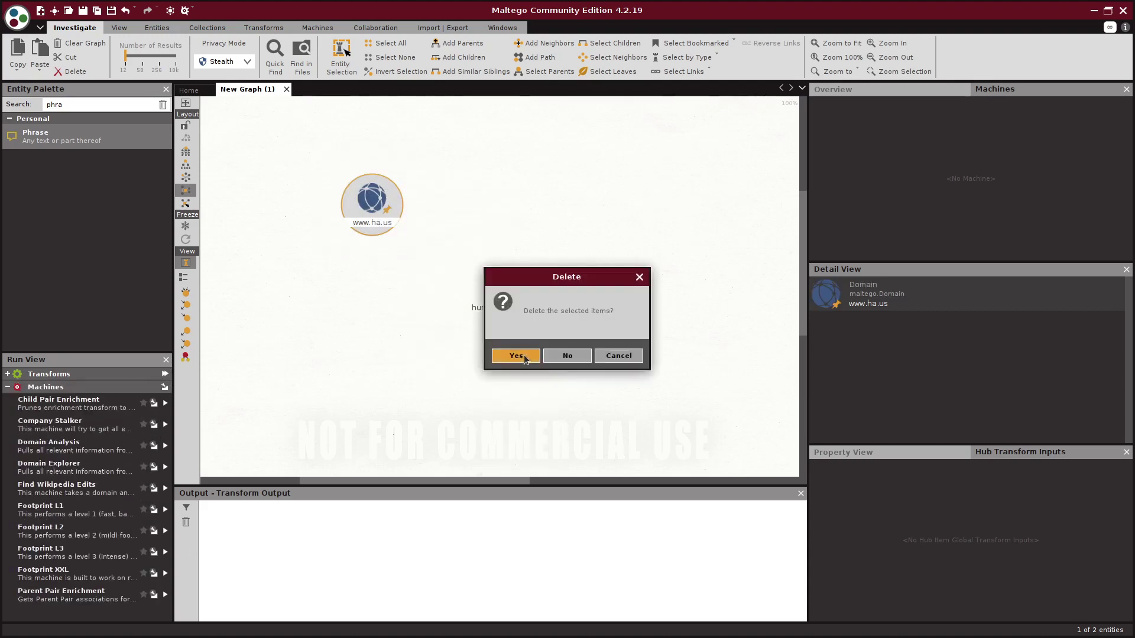
left_click(523, 357)
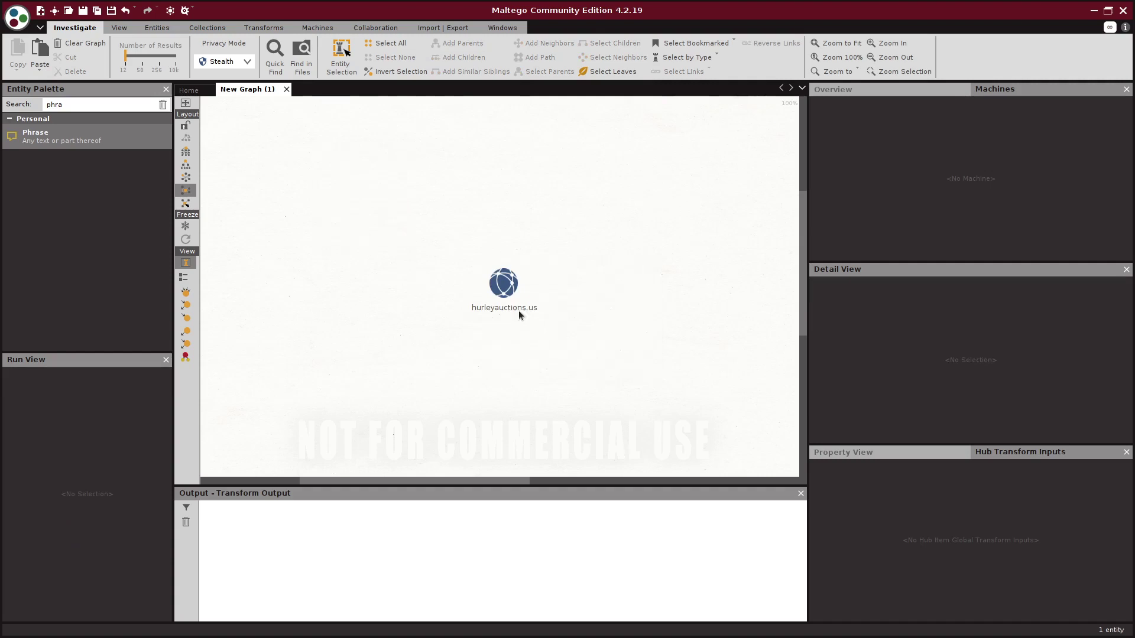
Step: Run [PT] Get Subdomains on hurleyauctions.us, adding stage, proxy and www subdomains
mouse_move(510, 296)
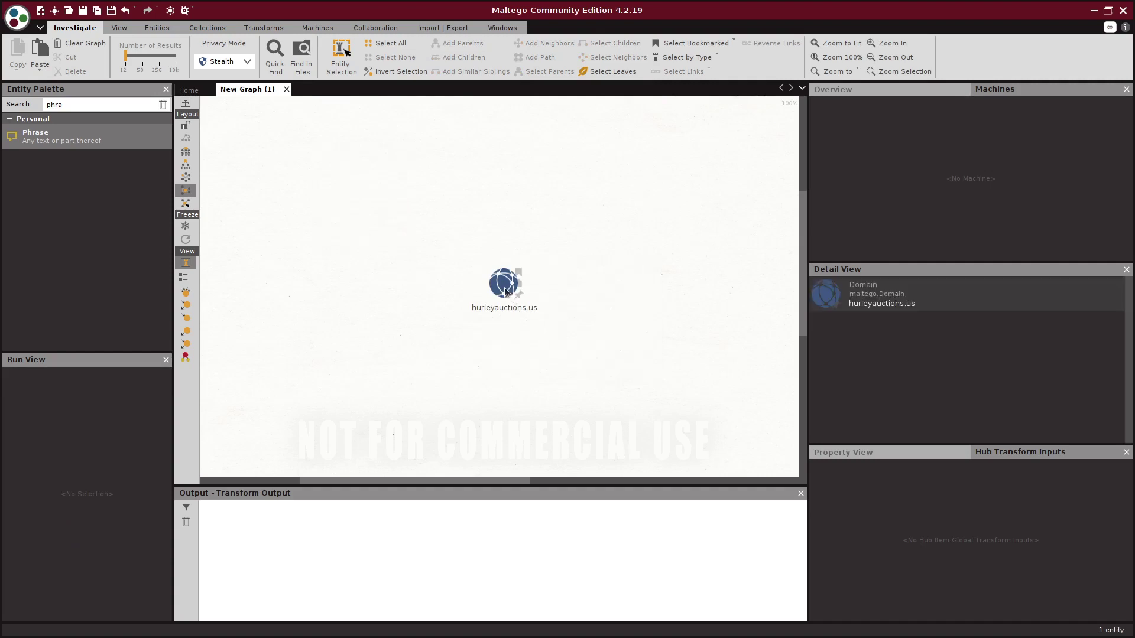
right_click(506, 291)
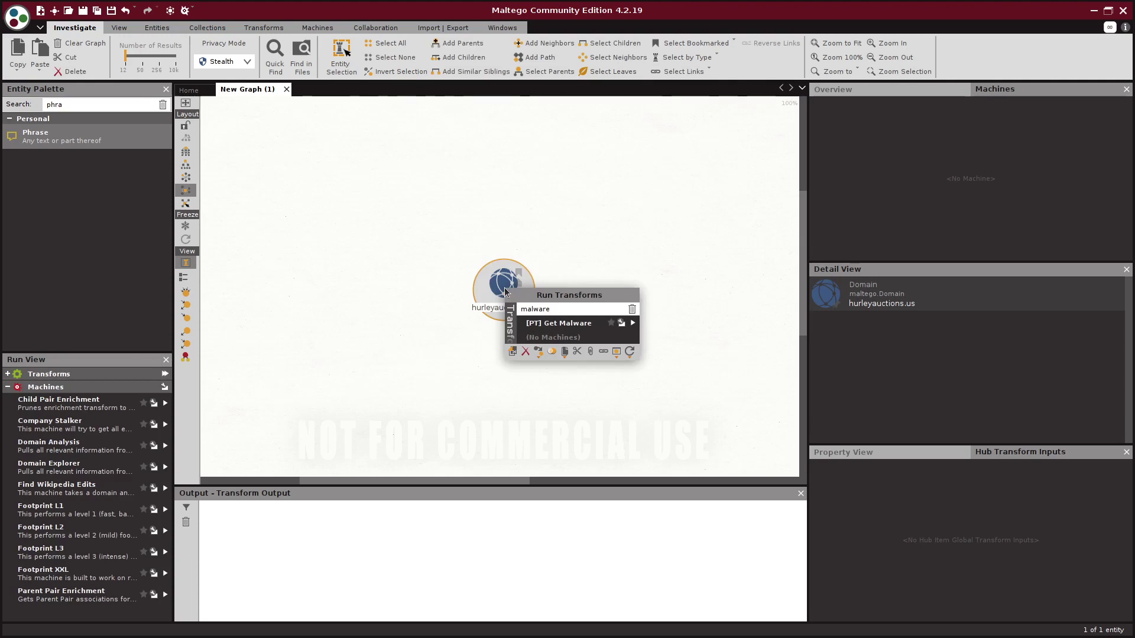
double_click(547, 309)
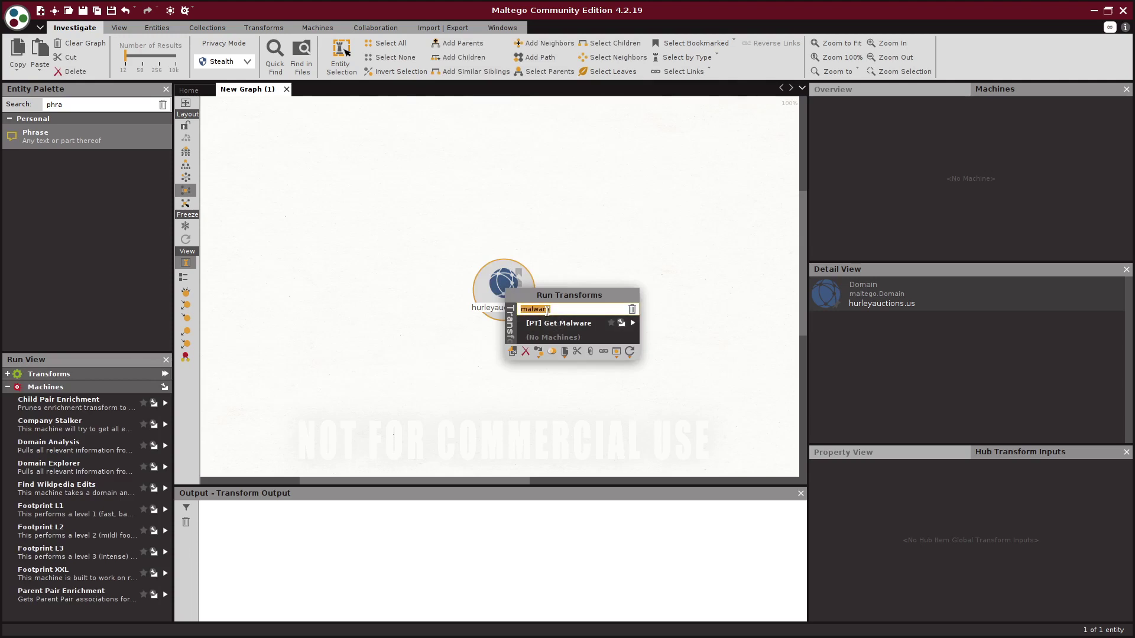
type("sub")
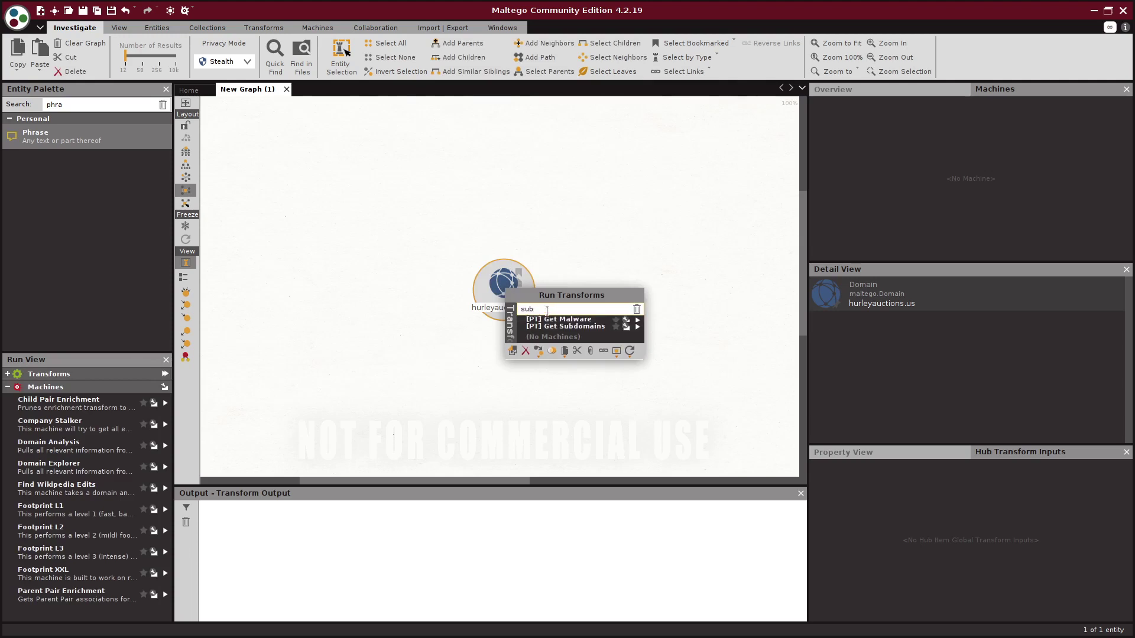
left_click(564, 324)
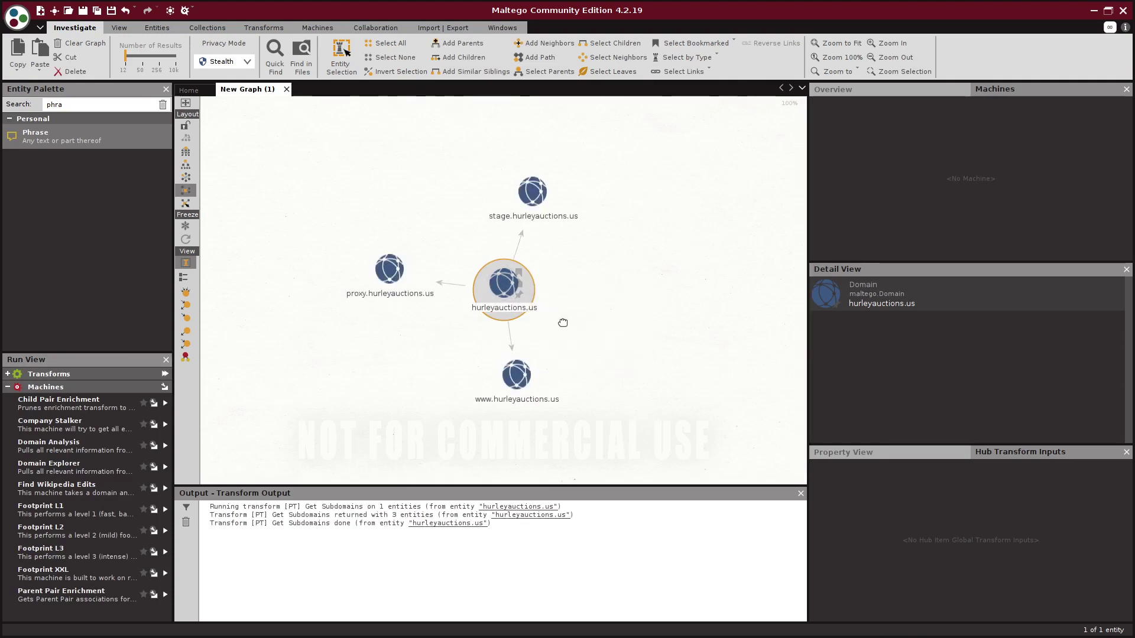
Step: Select all four hurleyauctions.us domain nodes together
left_click(519, 378)
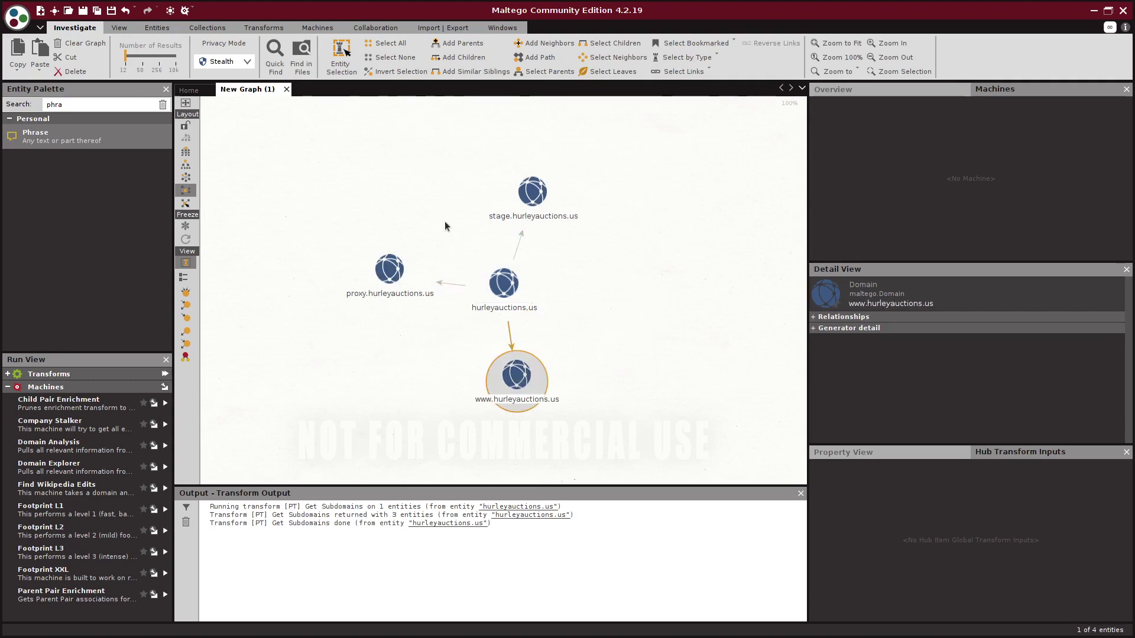
left_click_drag(329, 142, 635, 479)
mouse_move(538, 185)
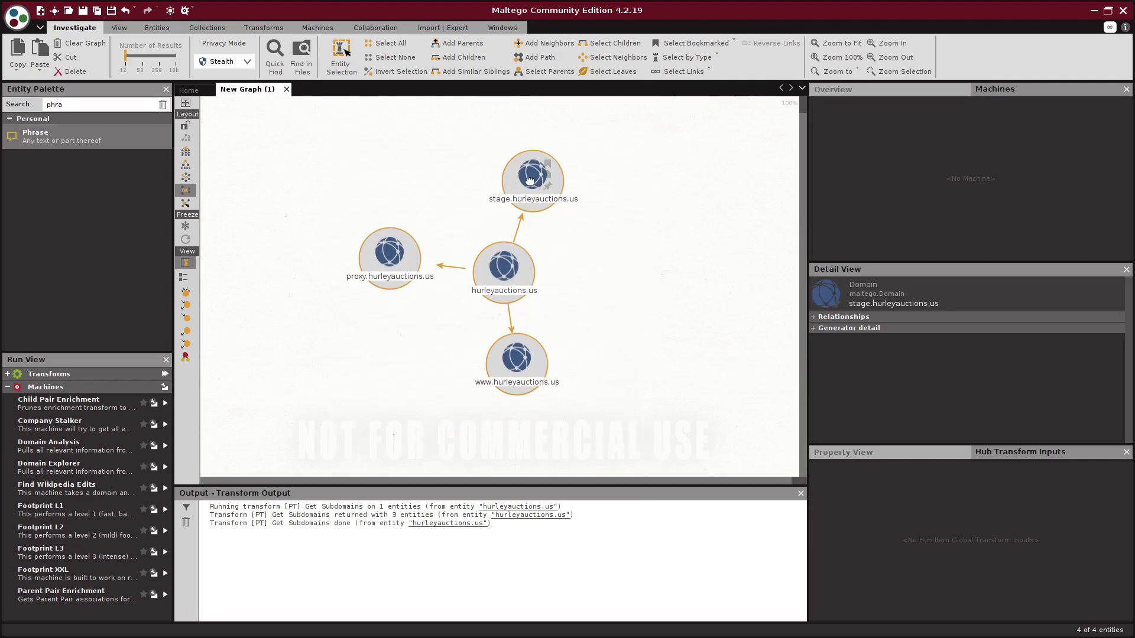
Step: Run [PT] Get Passive DNS with Time on the selected domains, adding dated links to IP 23.99.67.89
right_click(529, 181)
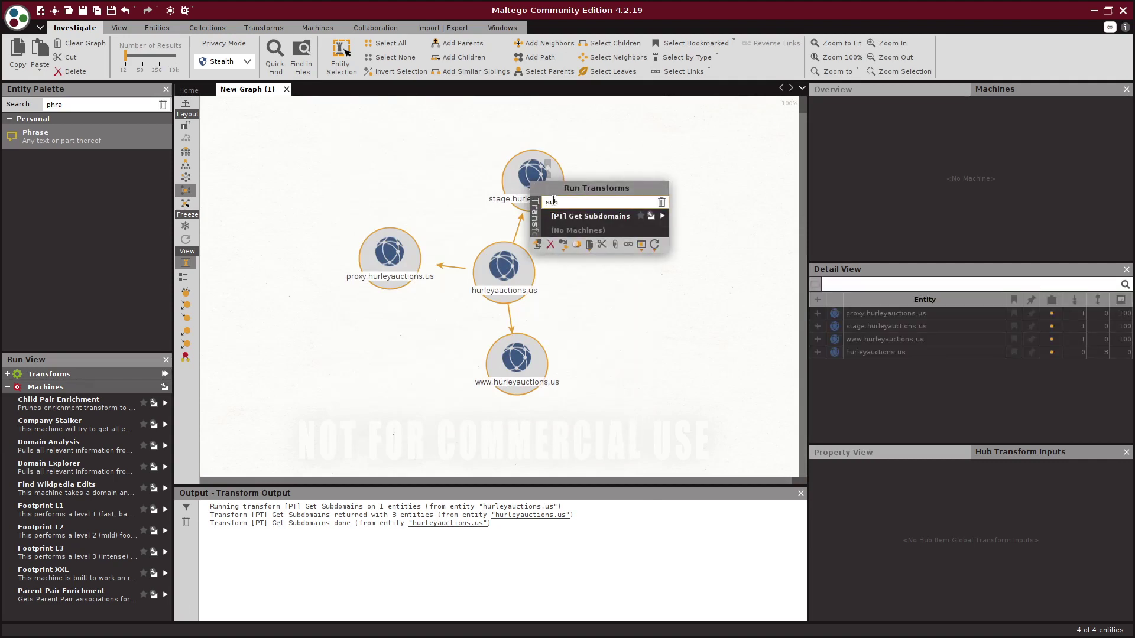
type("passive")
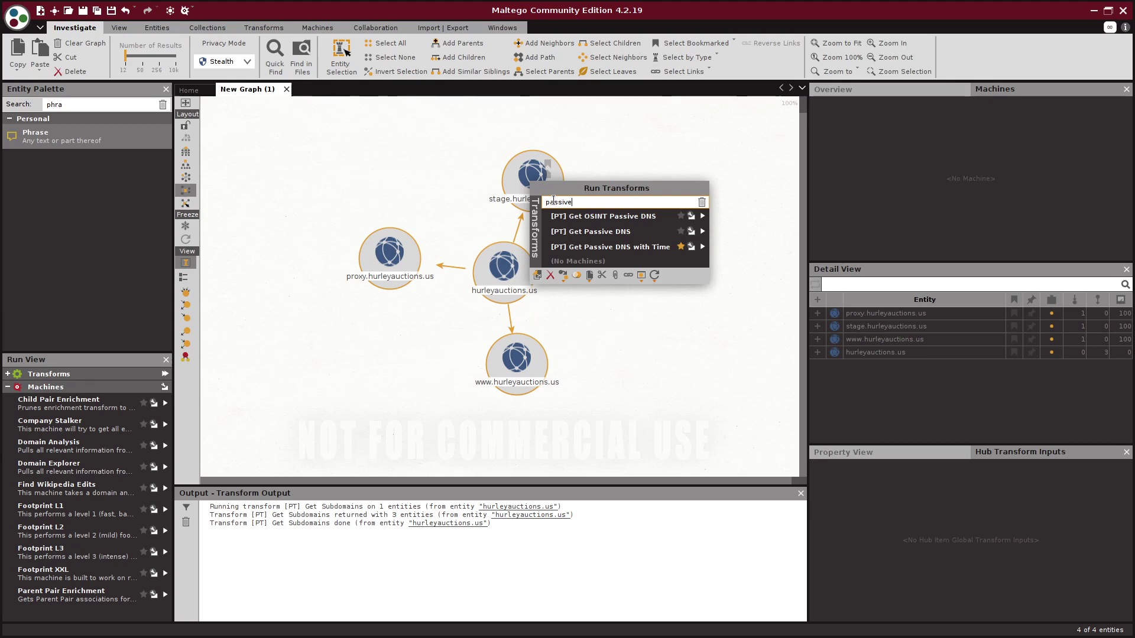
left_click(581, 247)
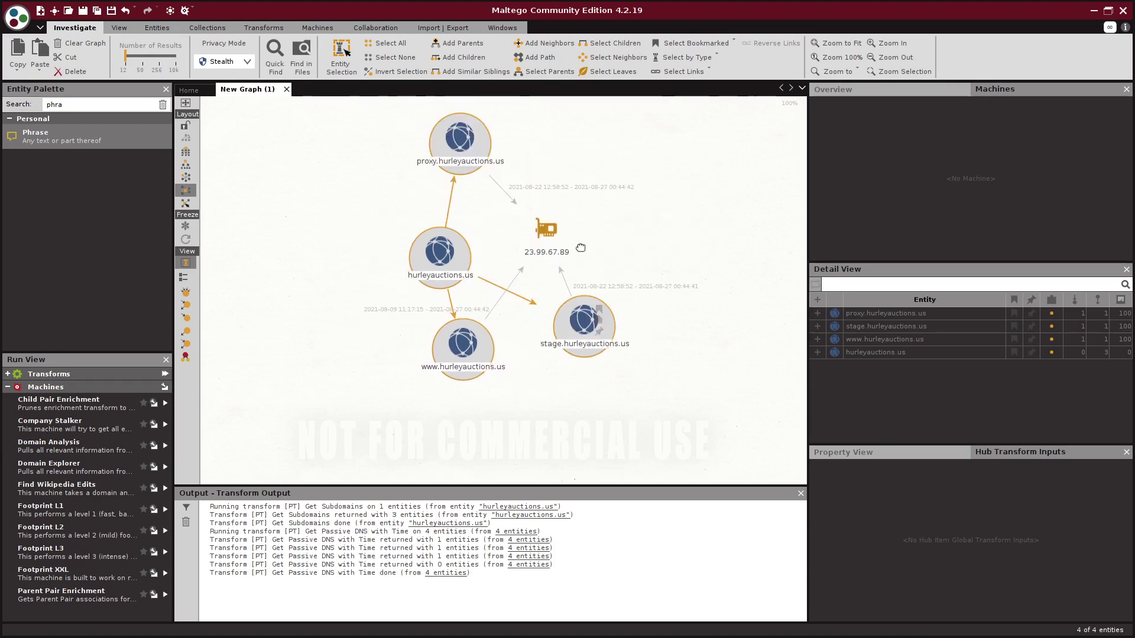
scroll(581, 248, "up", 1)
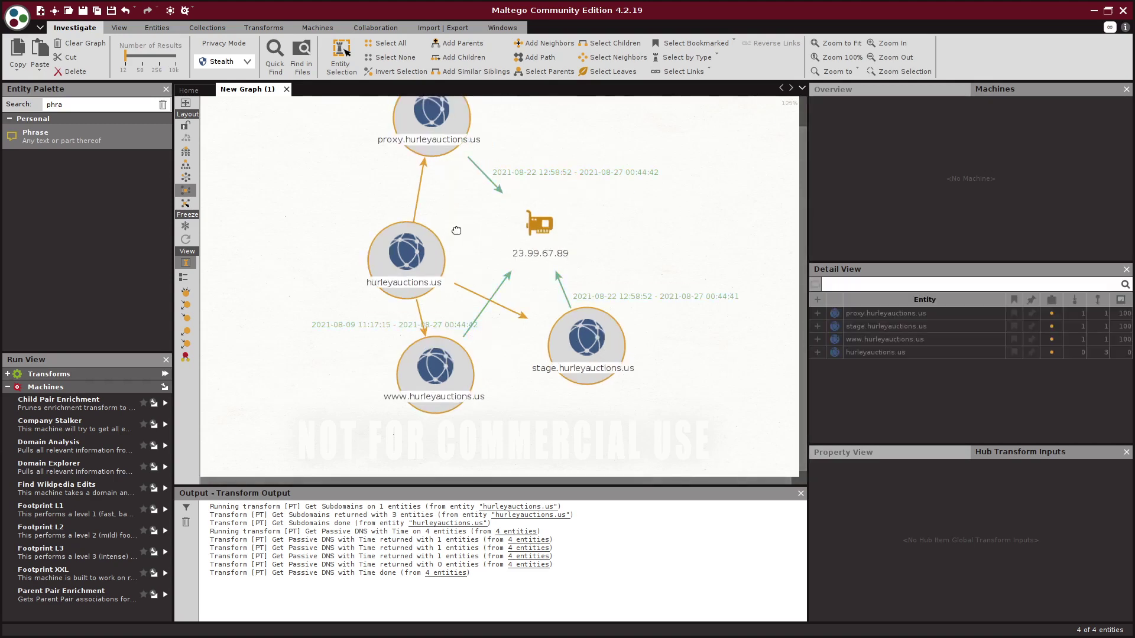
left_click_drag(456, 230, 443, 253)
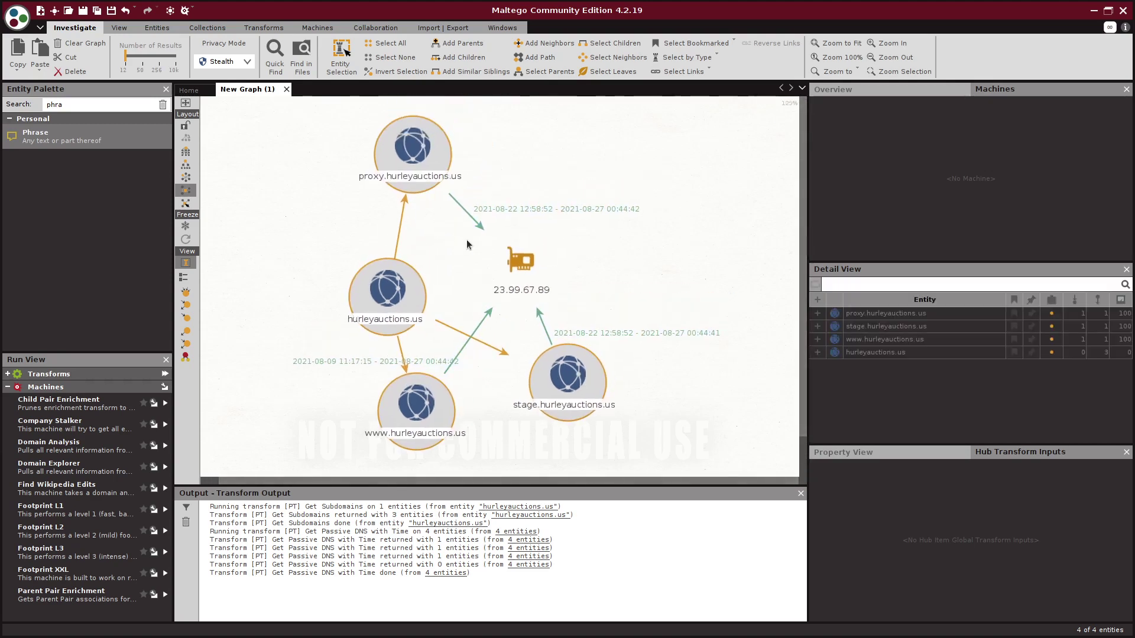
mouse_move(416, 406)
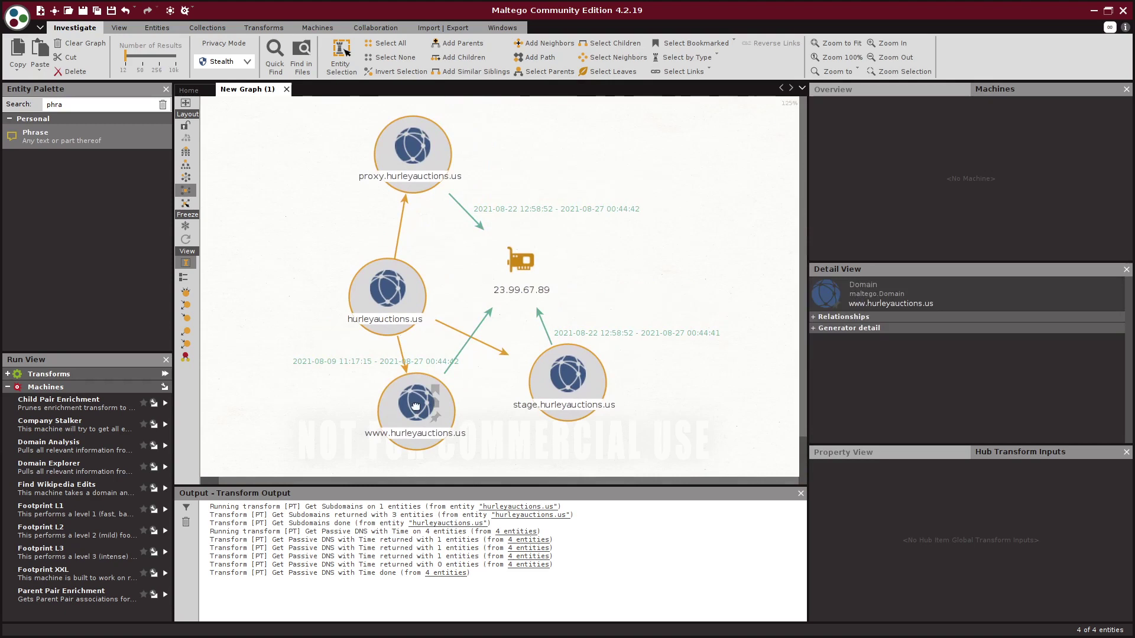
mouse_move(507, 286)
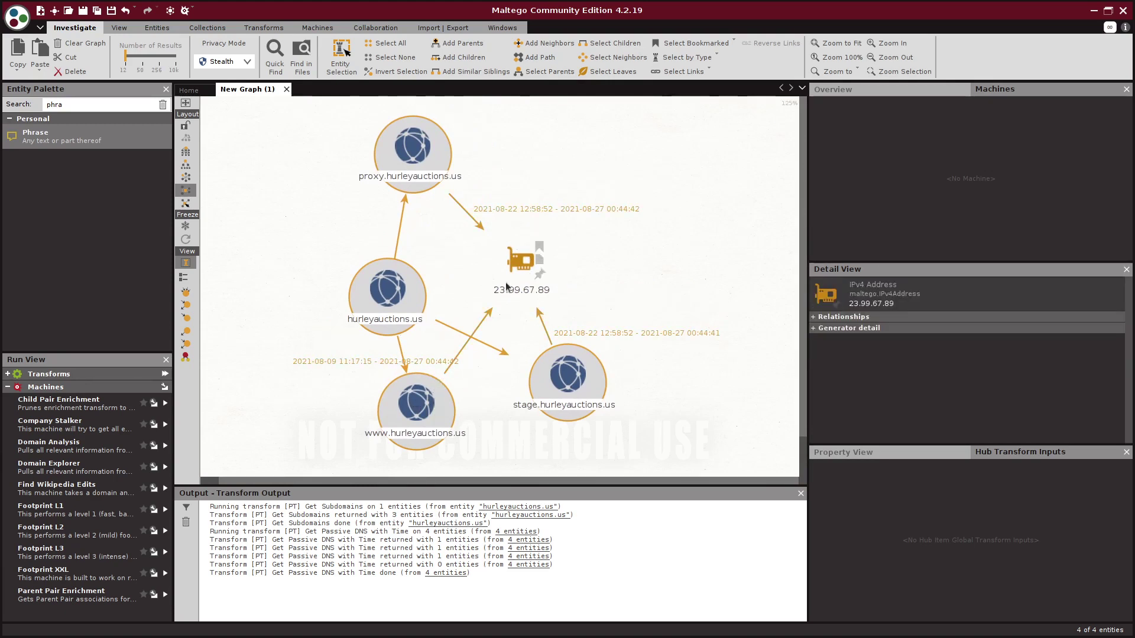
left_click(538, 251)
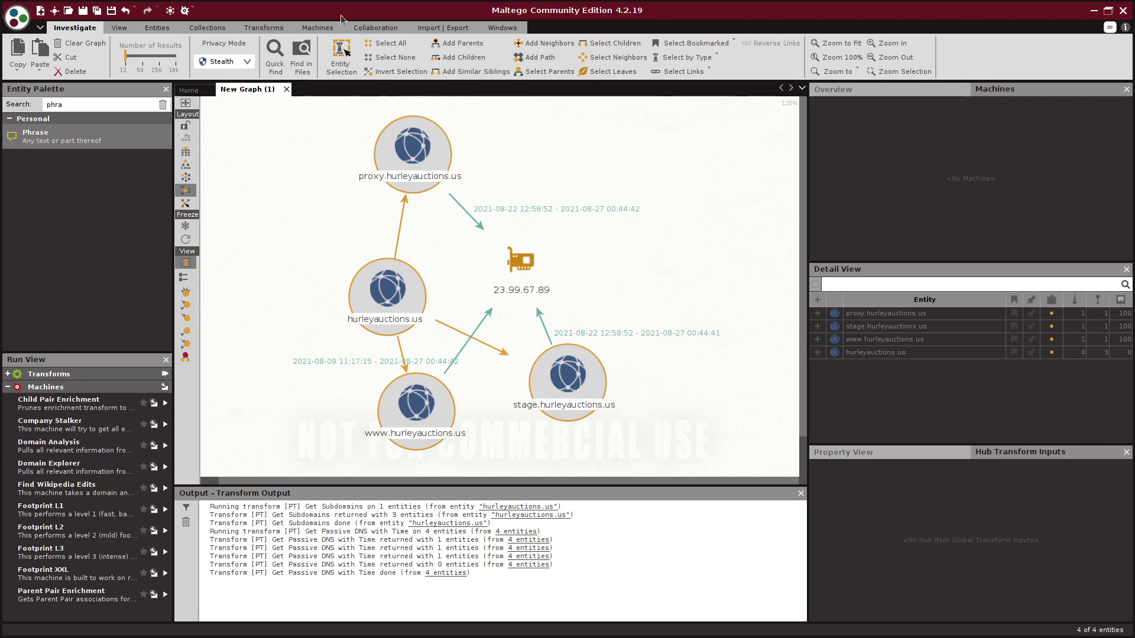
Step: Run Passive DNS with Time on 23.99.67.89, adding reverse links to the three subdomains
left_click(616, 277)
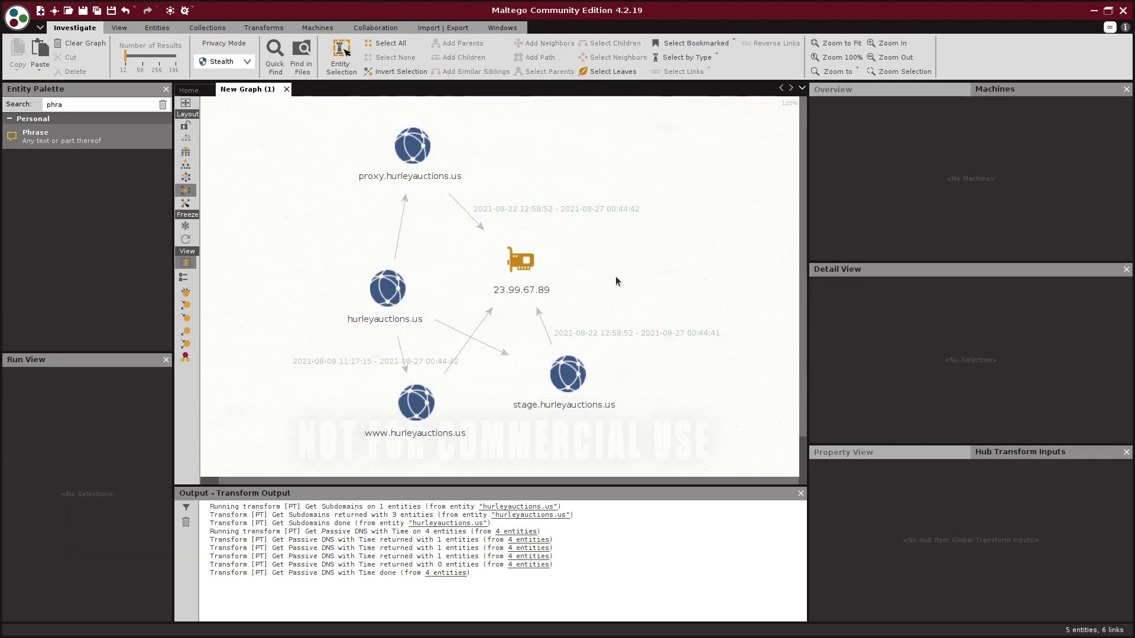
left_click(513, 269)
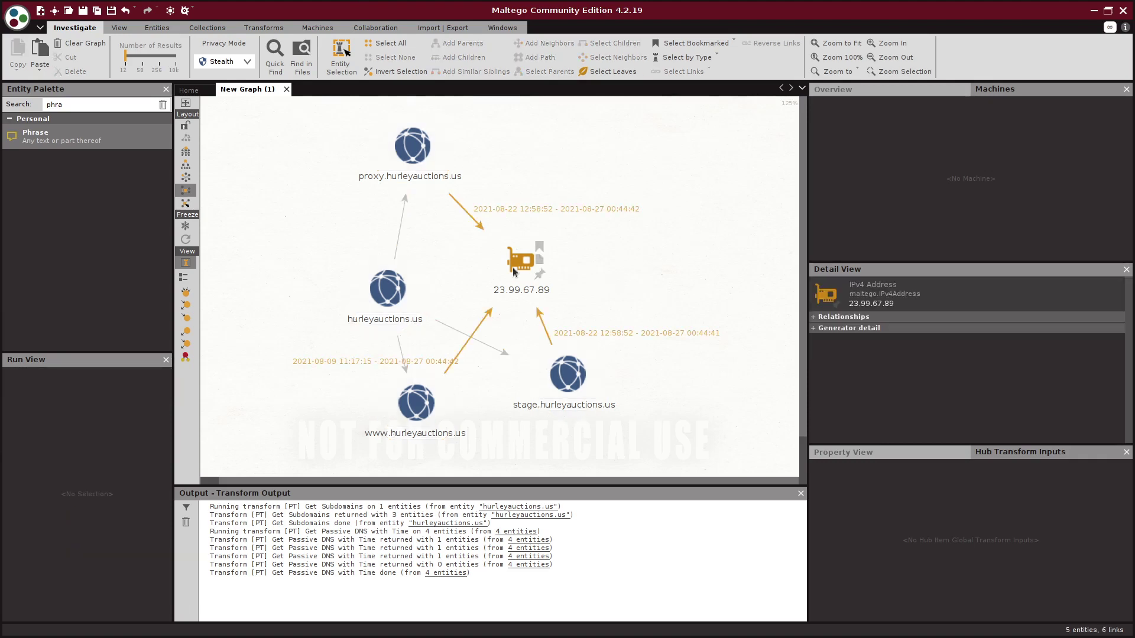
right_click(513, 270)
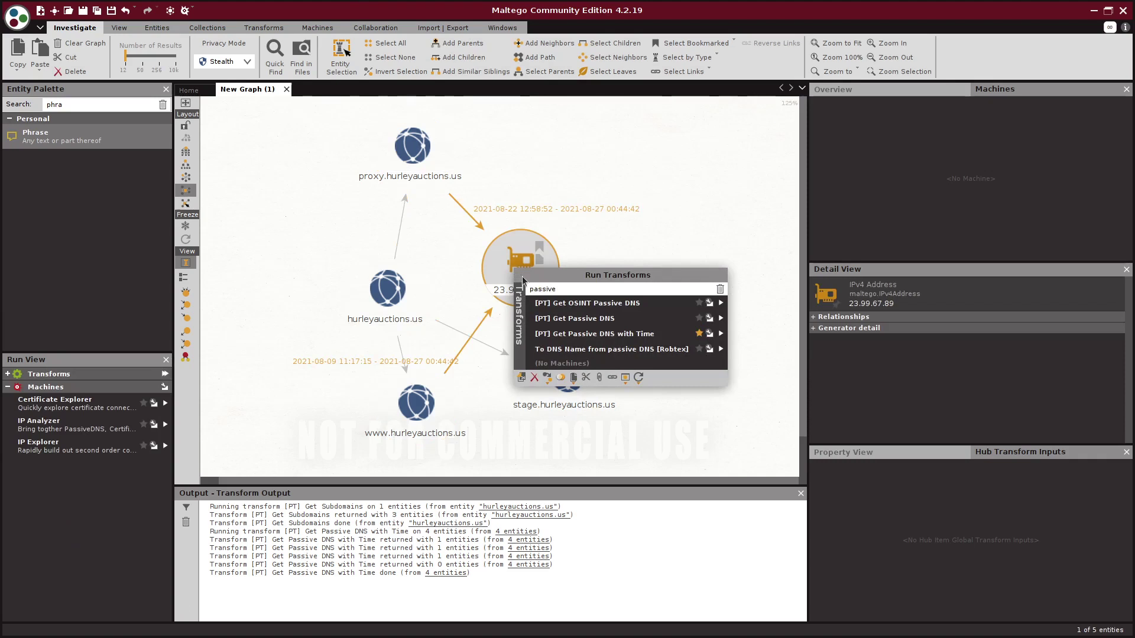
left_click(559, 334)
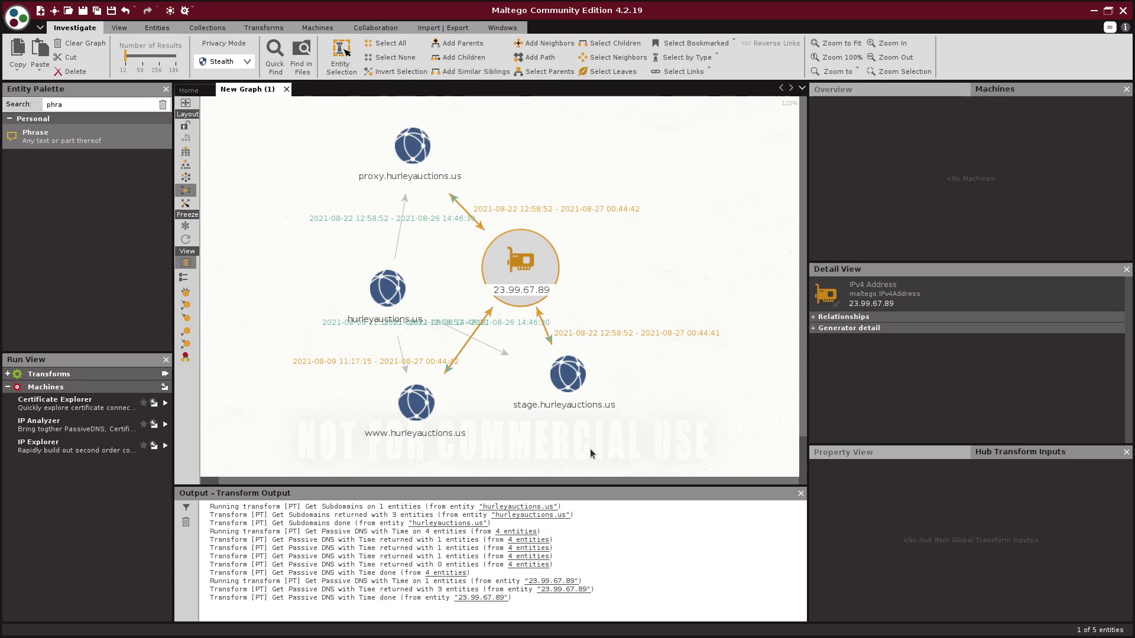
left_click(324, 263)
left_click(381, 290)
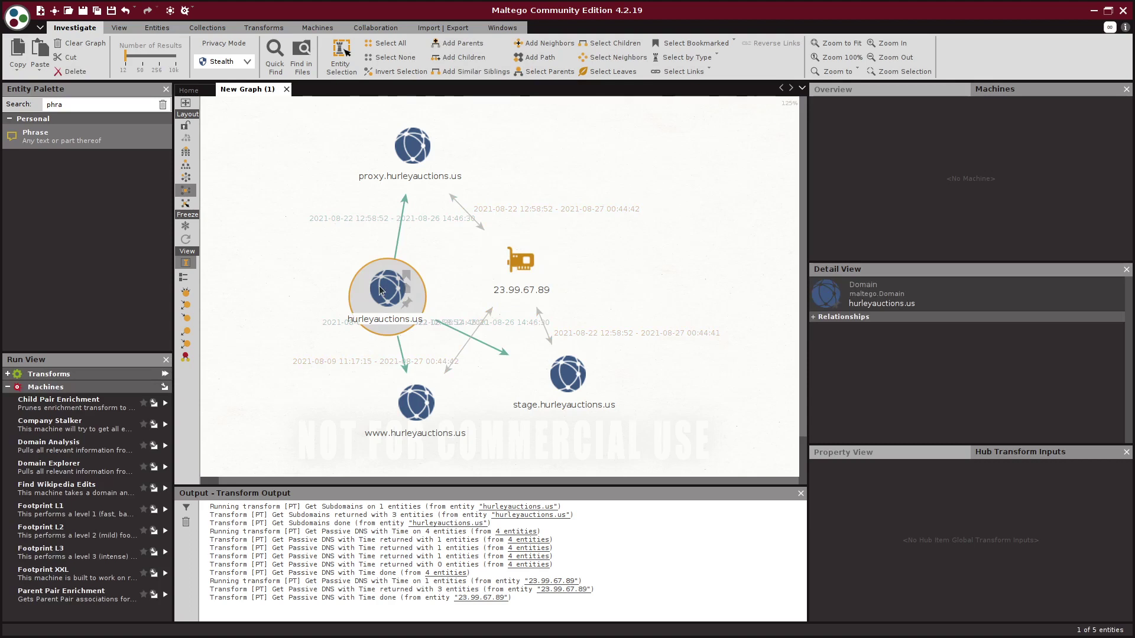
Step: Run 'To Email address [From whois info]' on hurleyauctions.us, adding three e-mail entities
right_click(382, 289)
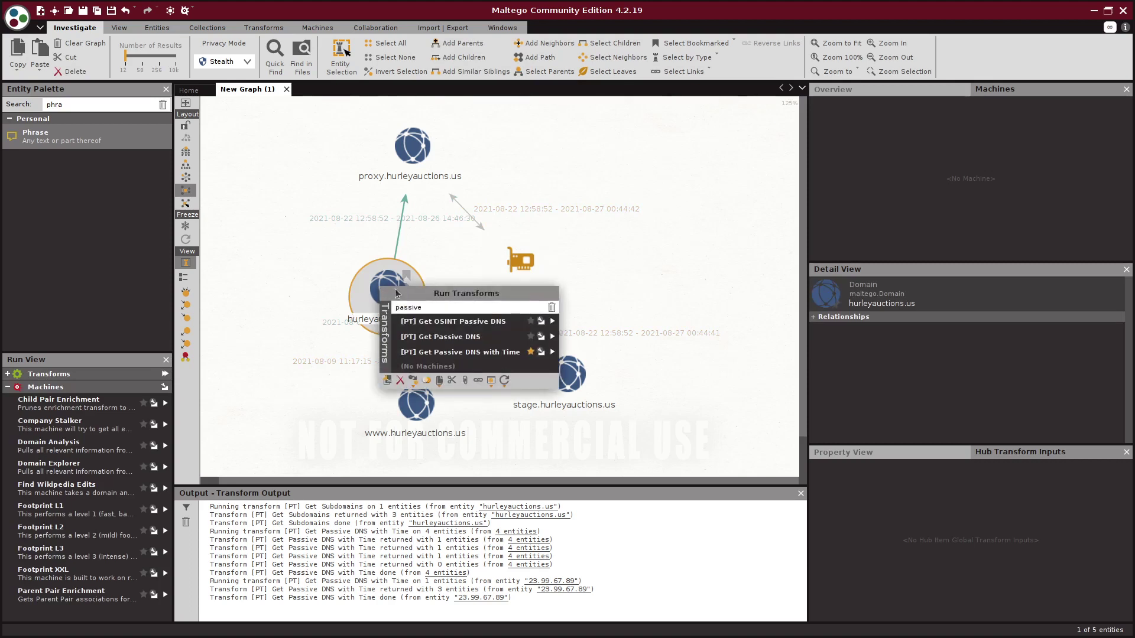
double_click(412, 307)
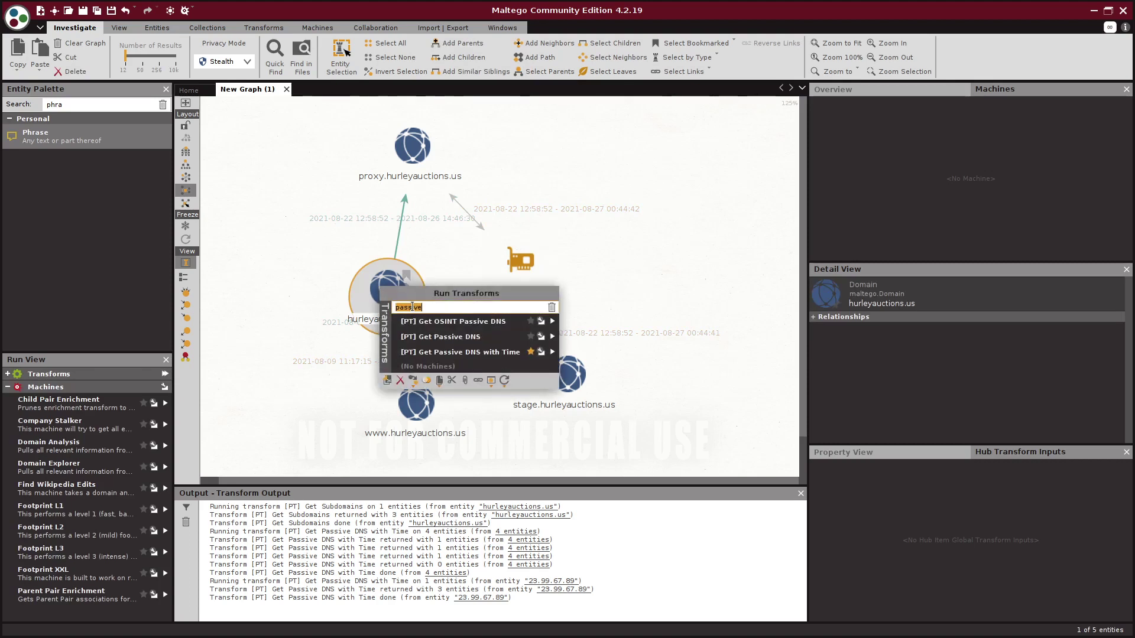
type("whois")
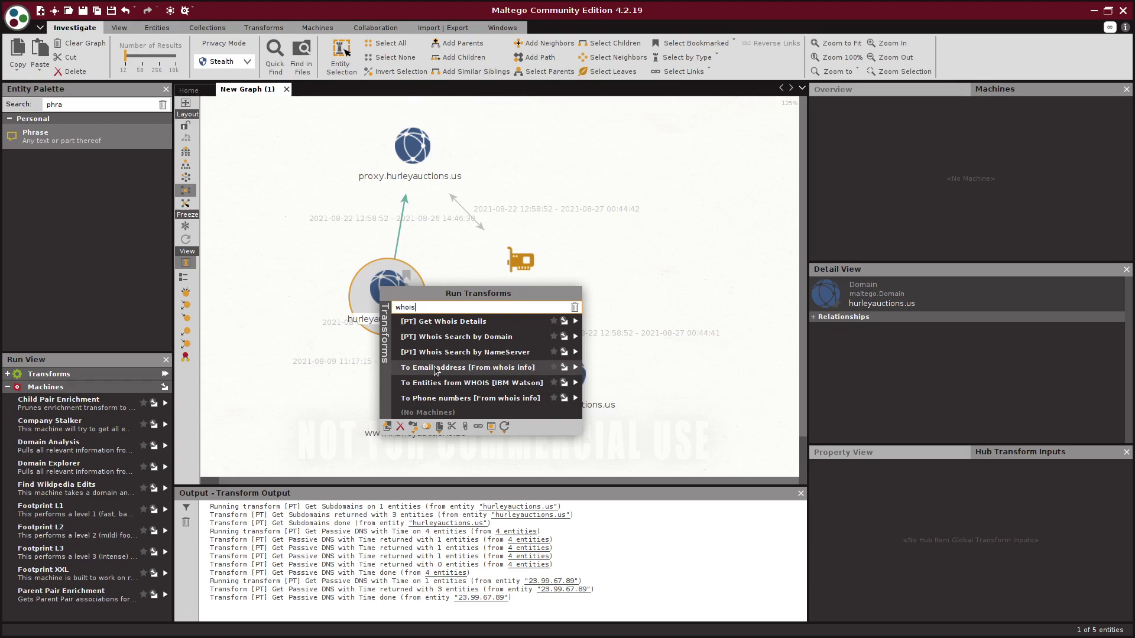
left_click(435, 368)
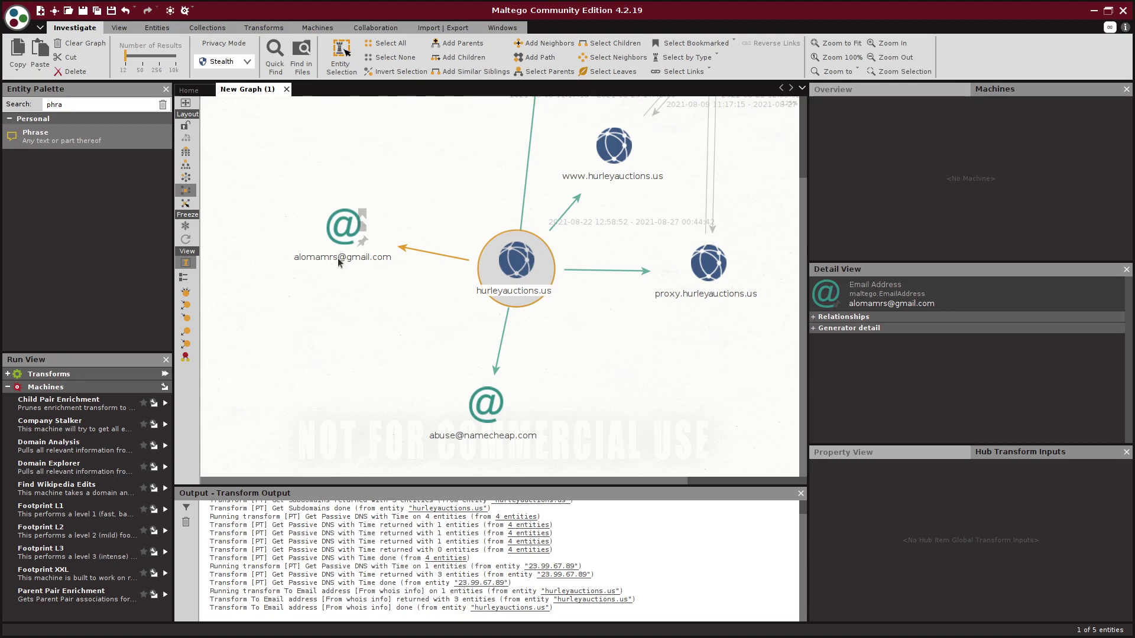
Step: Run [PT] Whois Search by Email Address on the registrant's gmail entity
left_click(335, 278)
left_click(334, 234)
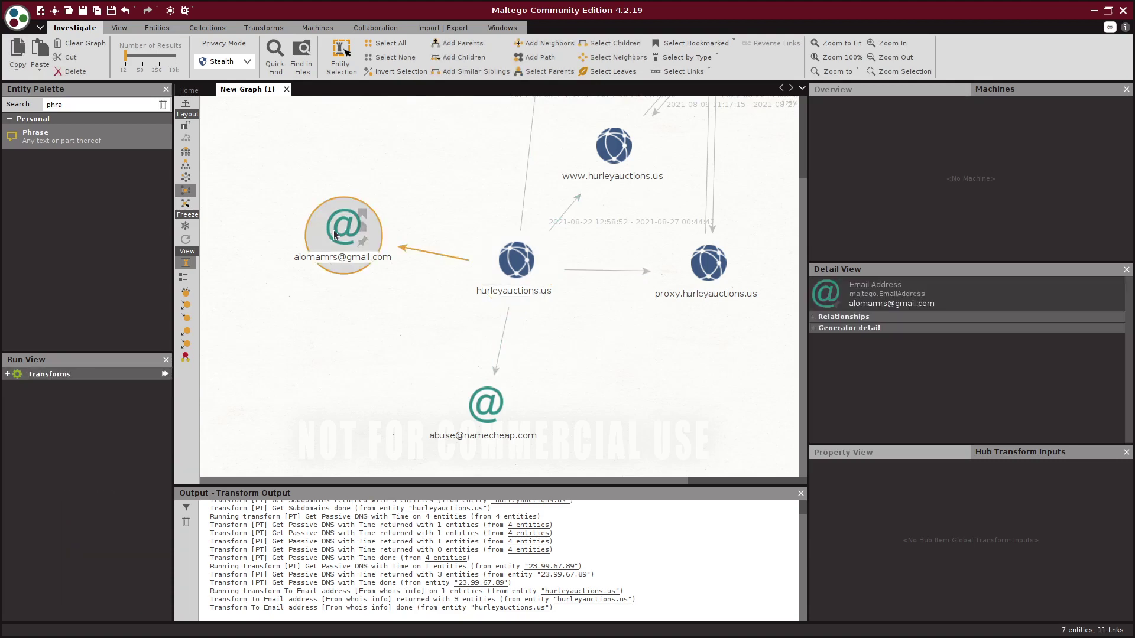
right_click(334, 234)
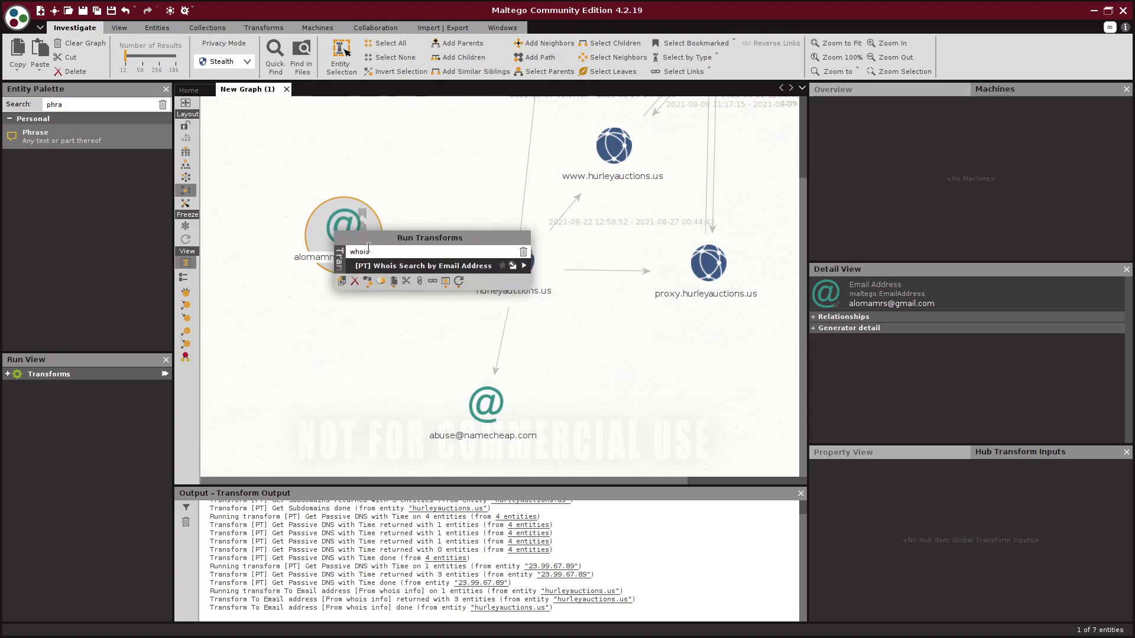
double_click(371, 254)
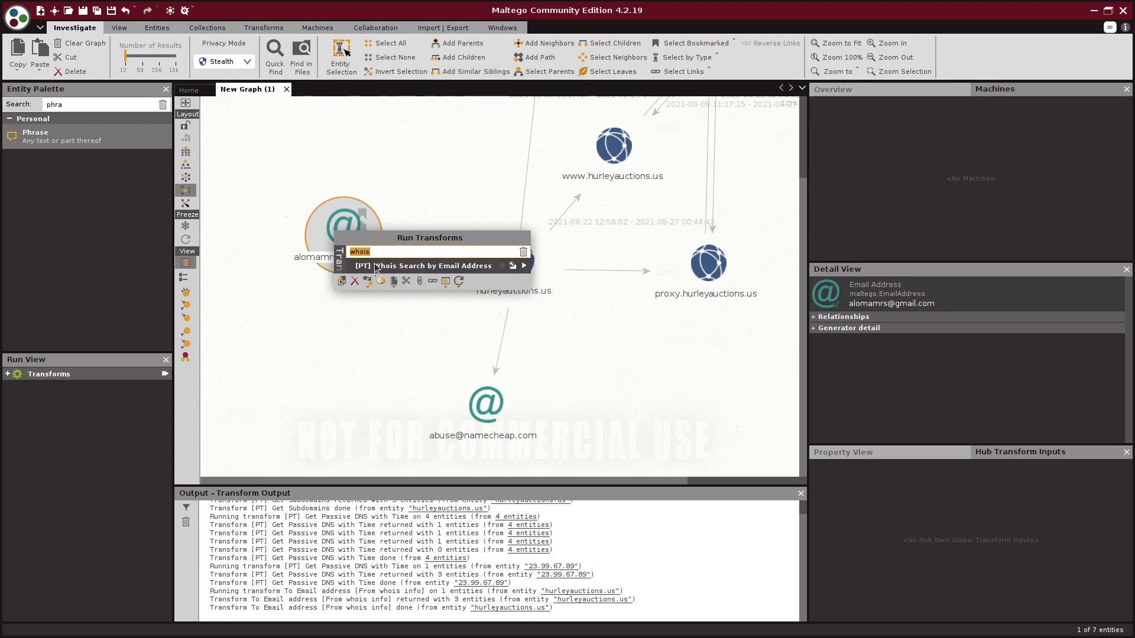
left_click(374, 266)
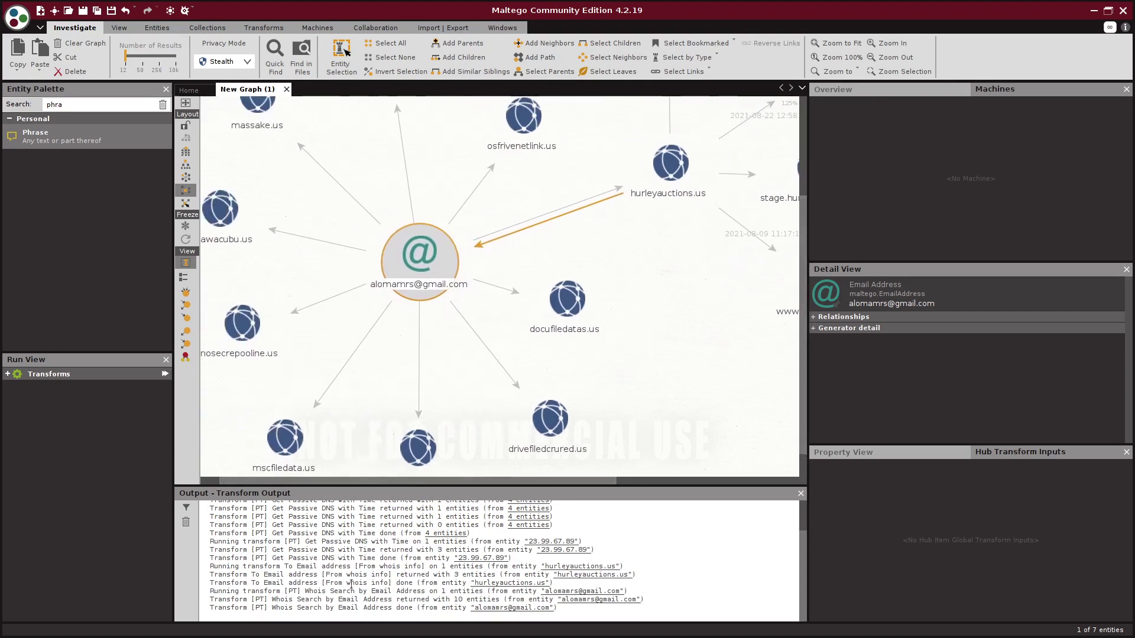
Step: Check the result count in the log, shrink the output panel and pan to the new domain cluster
left_click_drag(214, 599, 471, 598)
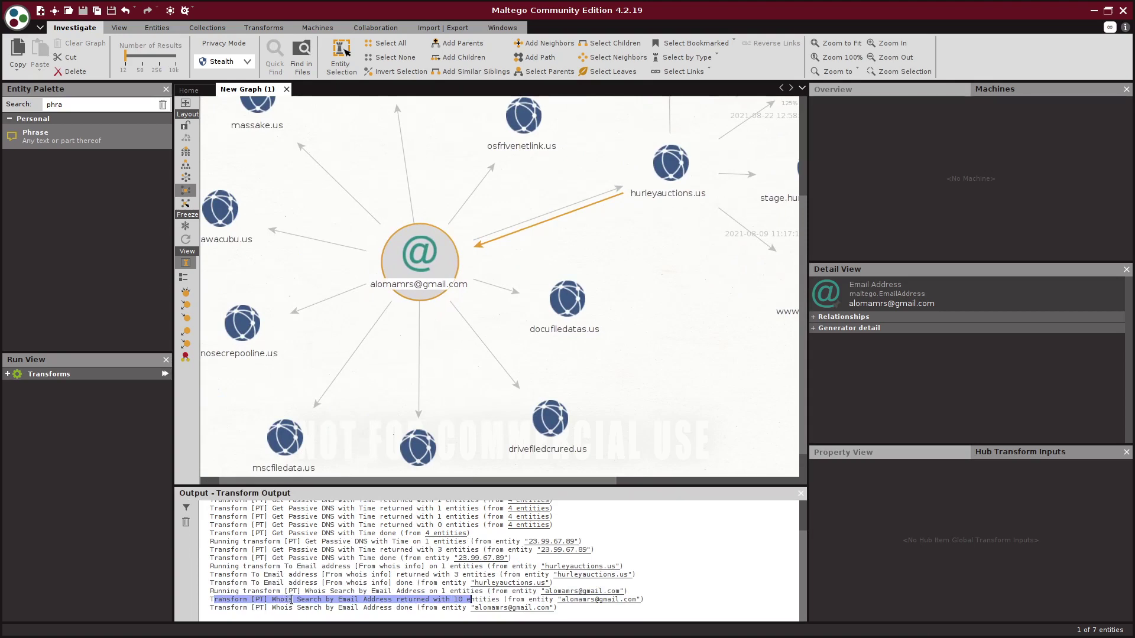
left_click(658, 166)
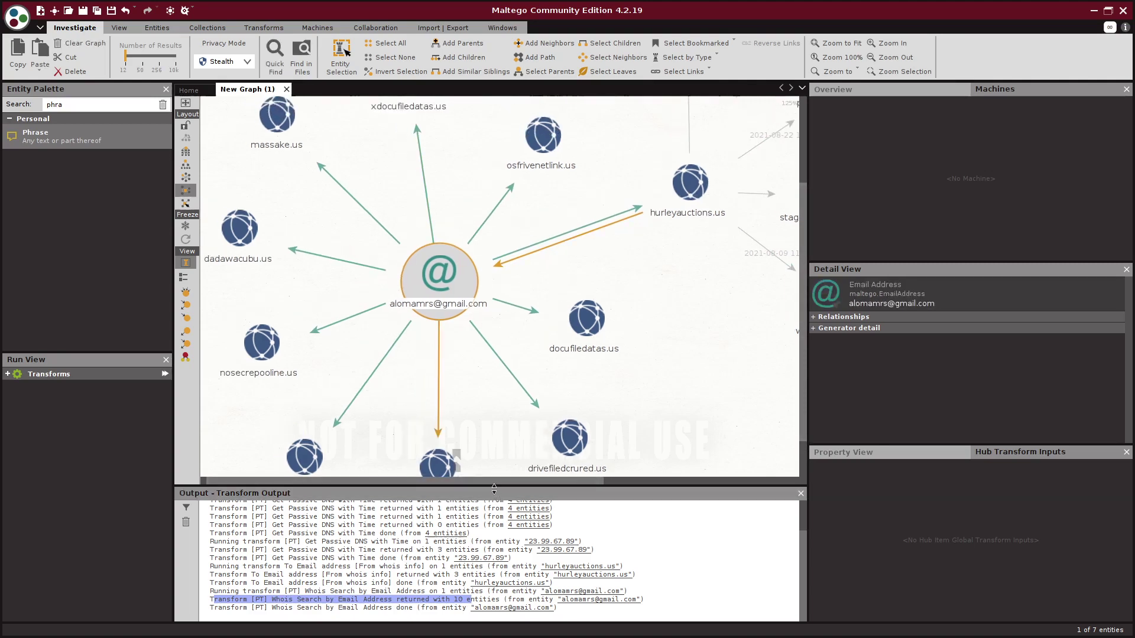
left_click_drag(495, 489, 495, 547)
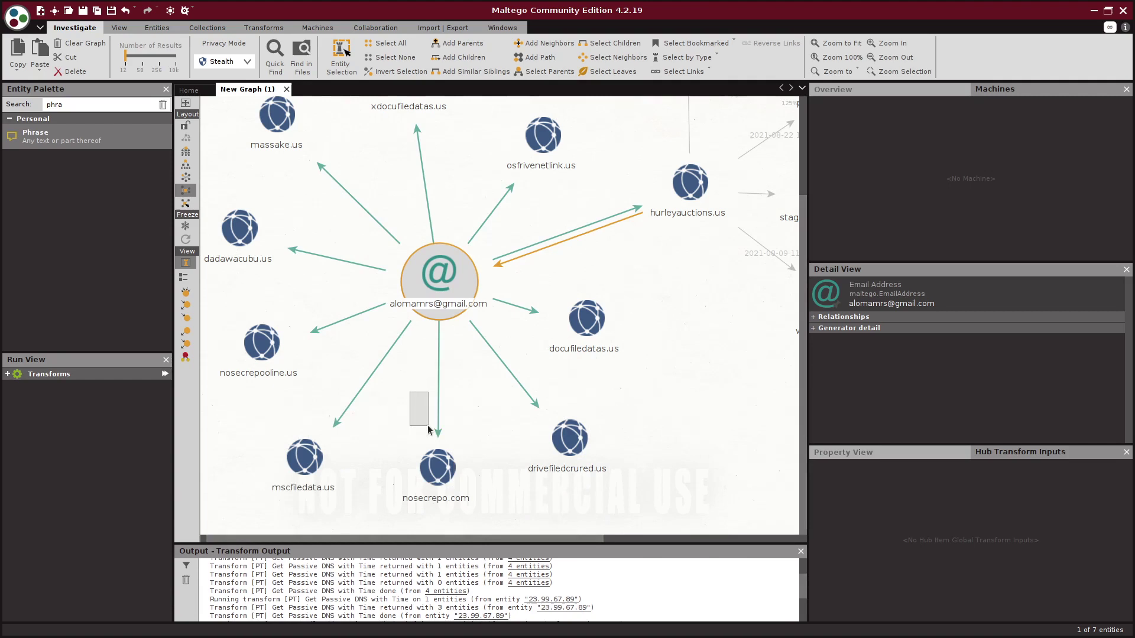
left_click(429, 429)
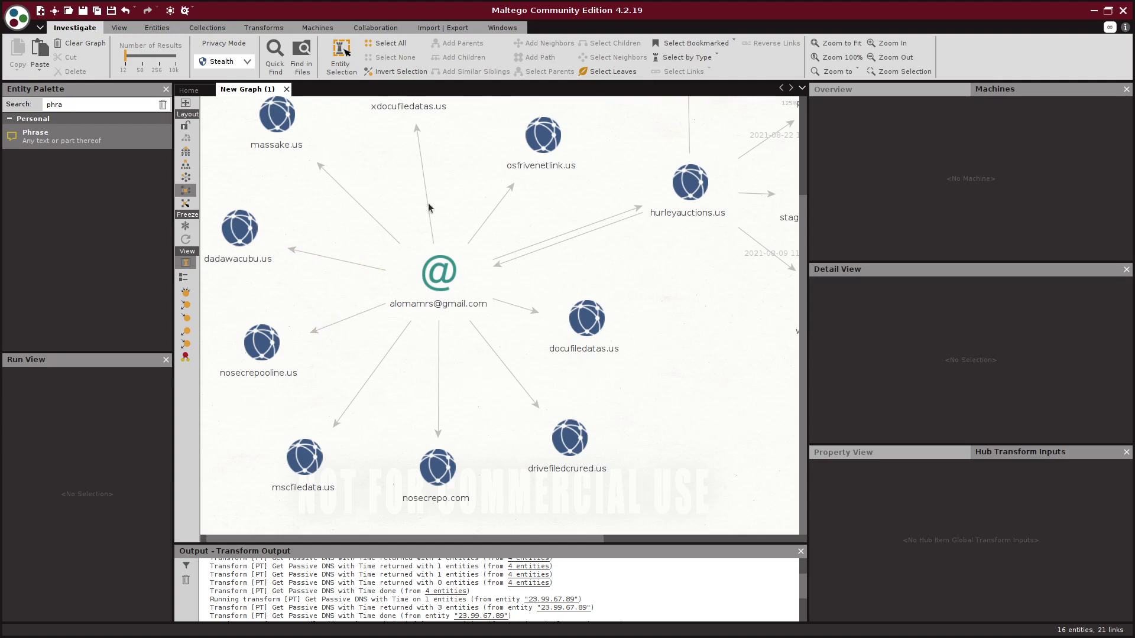
left_click_drag(372, 183, 387, 217)
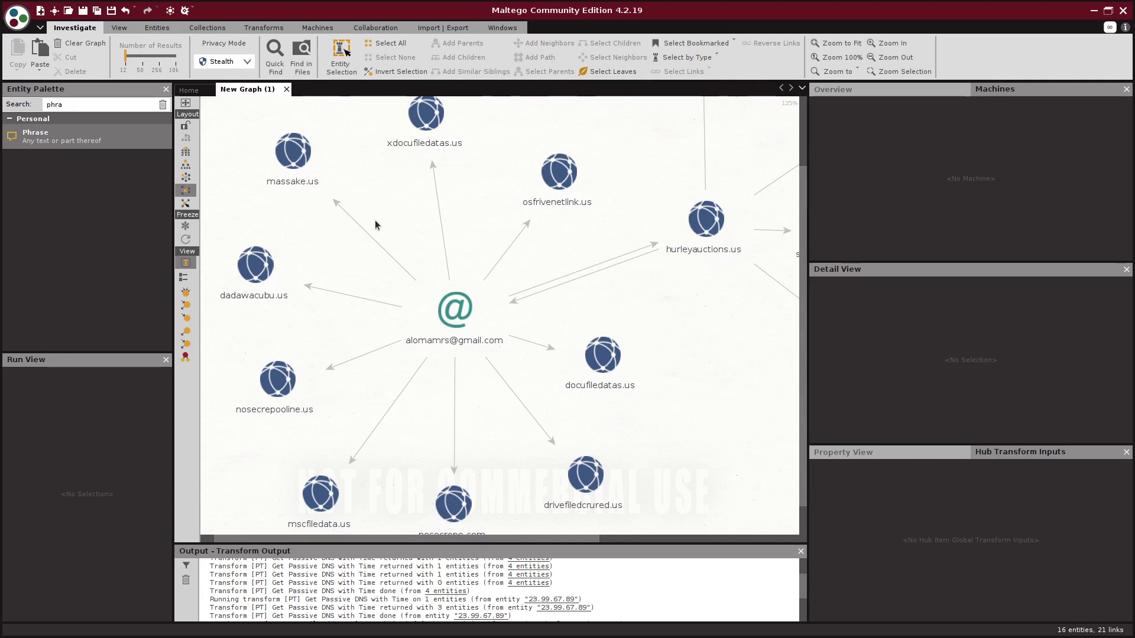
Step: Run Passive DNS with Time on the nine registrant domains except hurleyauctions.us, adding 99.83.154.118 and 20.49.37.170
left_click(455, 316)
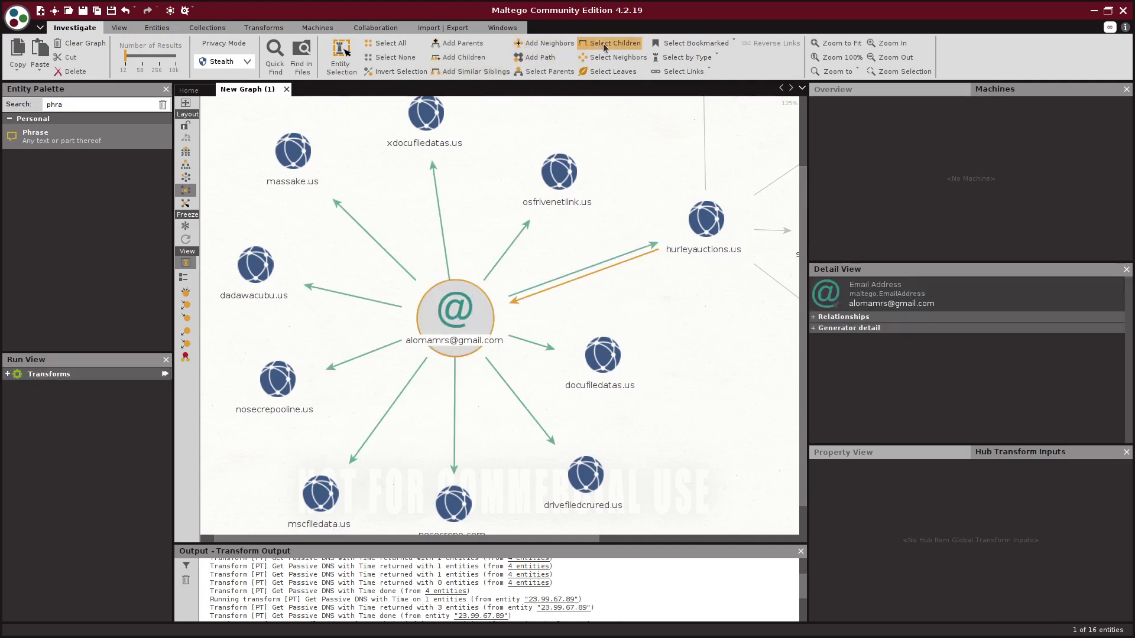
left_click(604, 46)
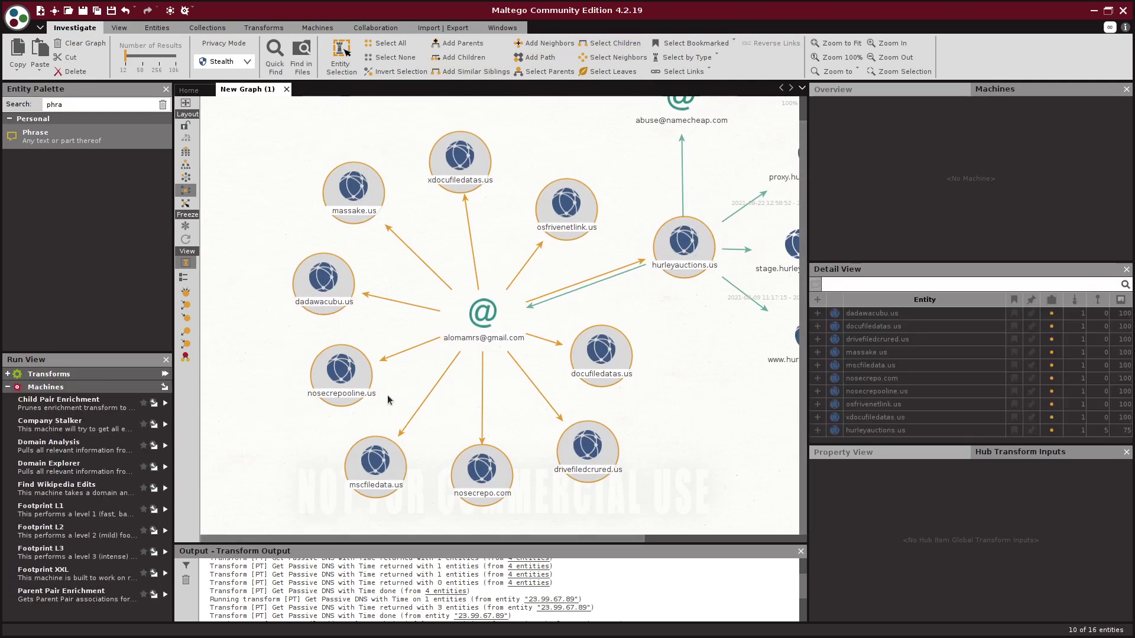
left_click(684, 241, "ctrl")
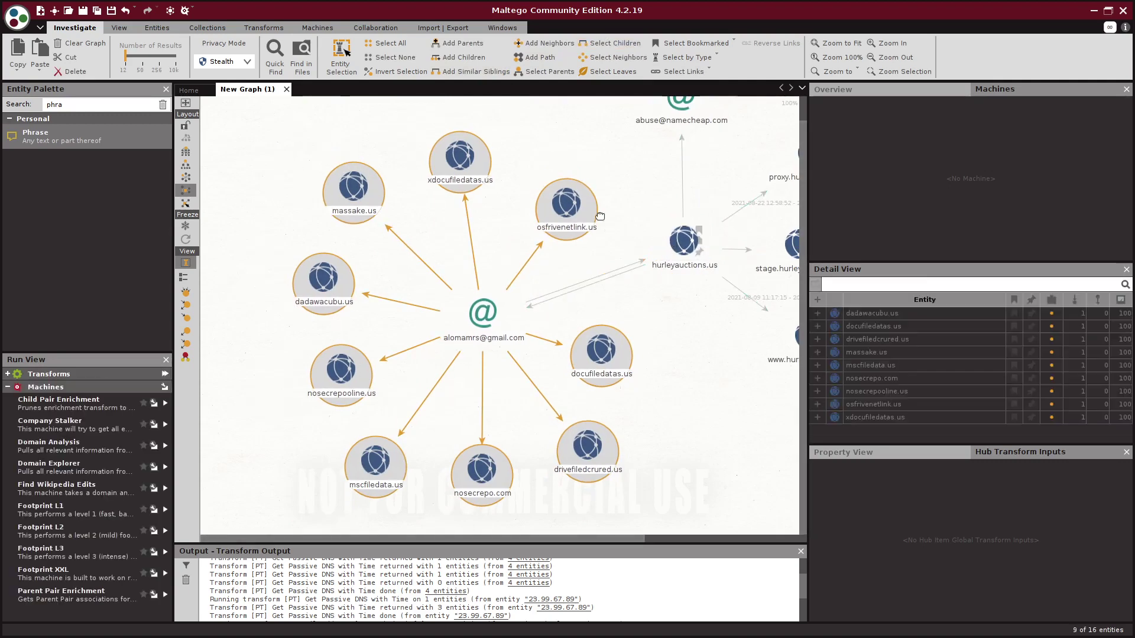
right_click(565, 202)
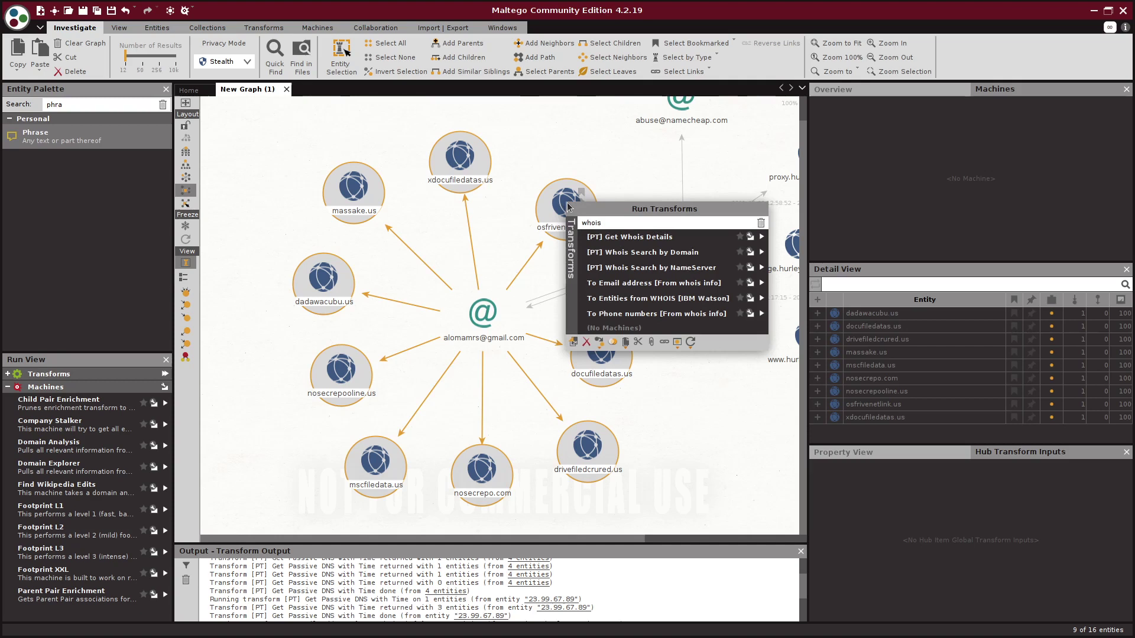
double_click(601, 223)
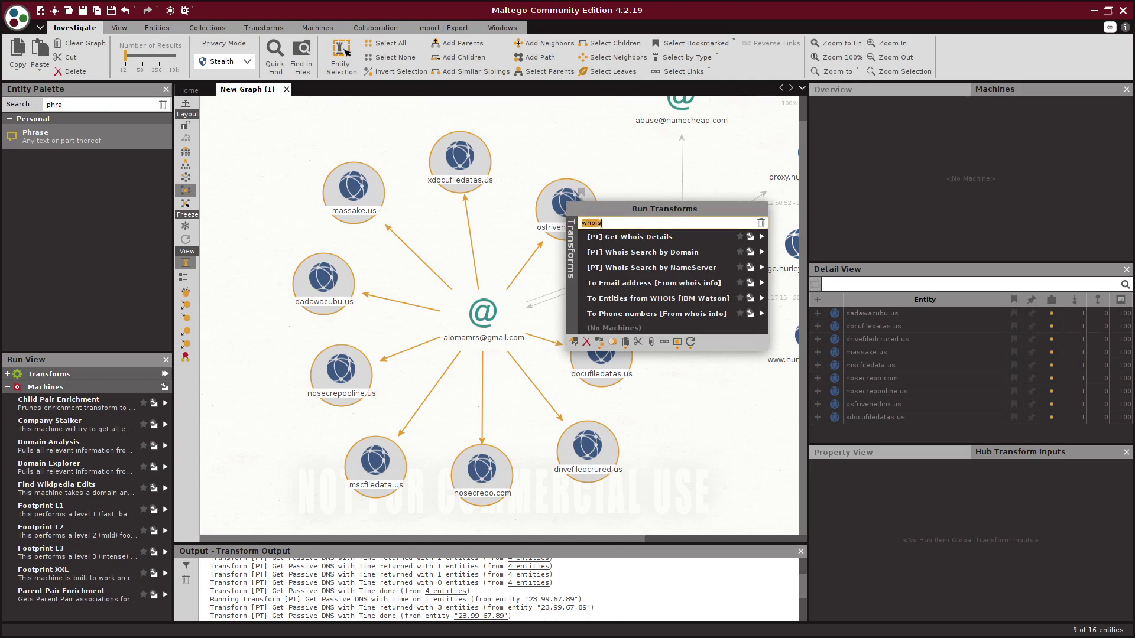
type("dns")
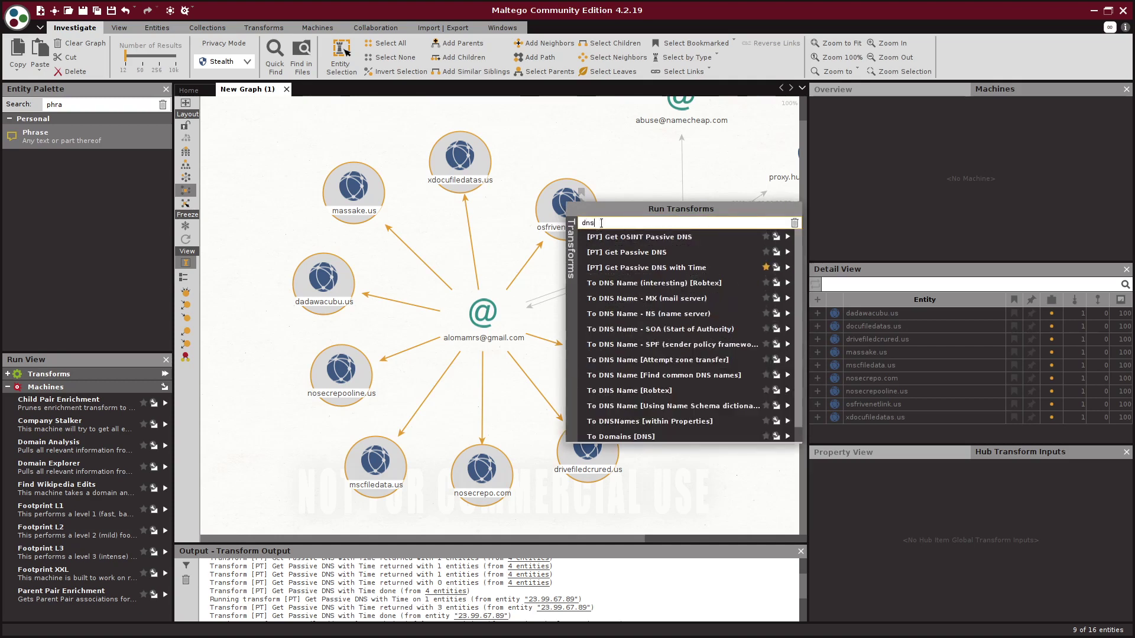
left_click(632, 269)
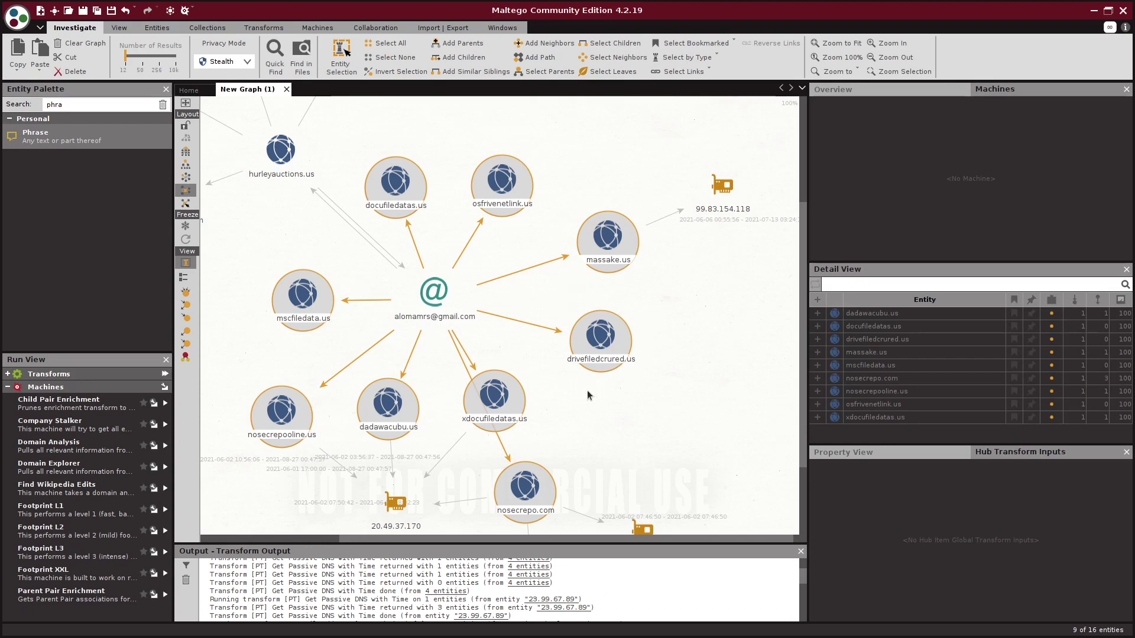
scroll(626, 412, "down", 3)
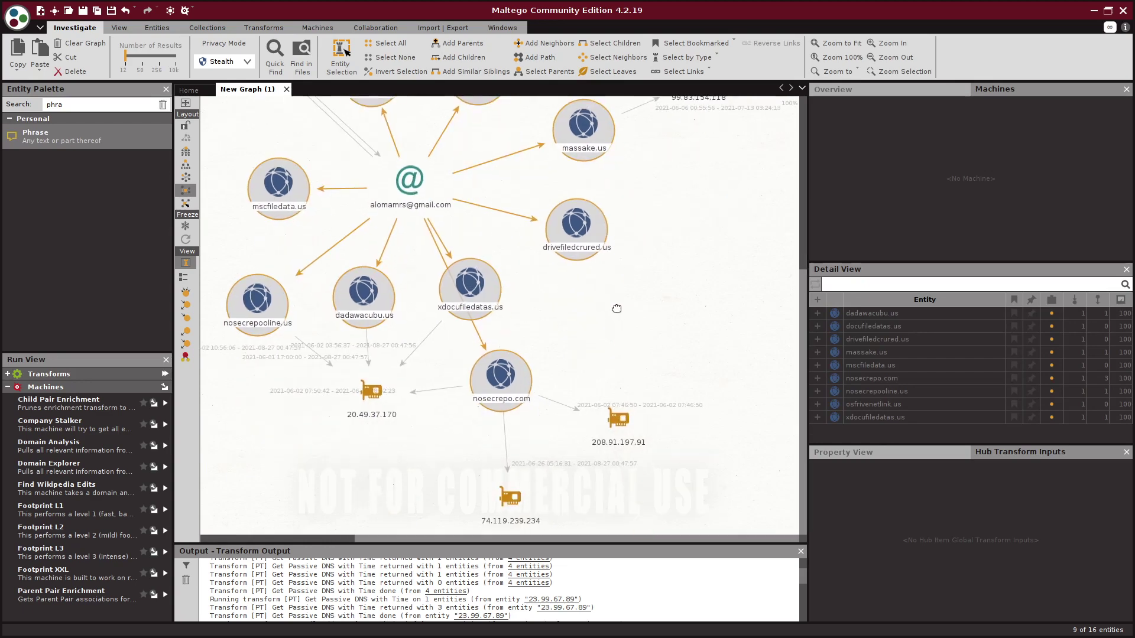
scroll(663, 258, "up", 3)
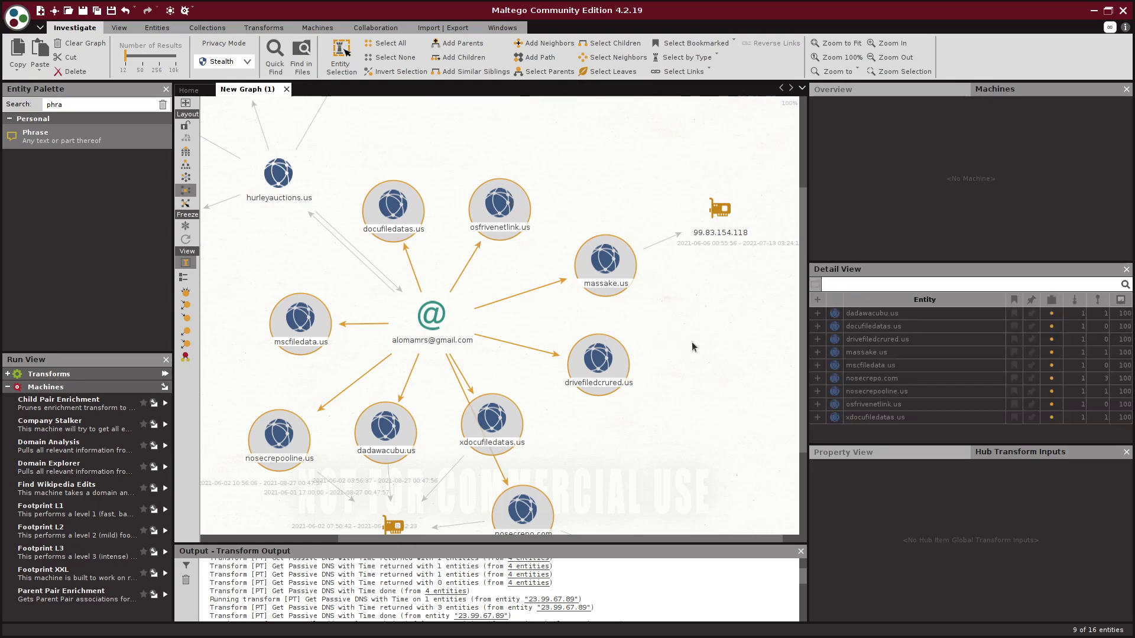
left_click_drag(691, 342, 610, 262)
left_click_drag(545, 339, 609, 283)
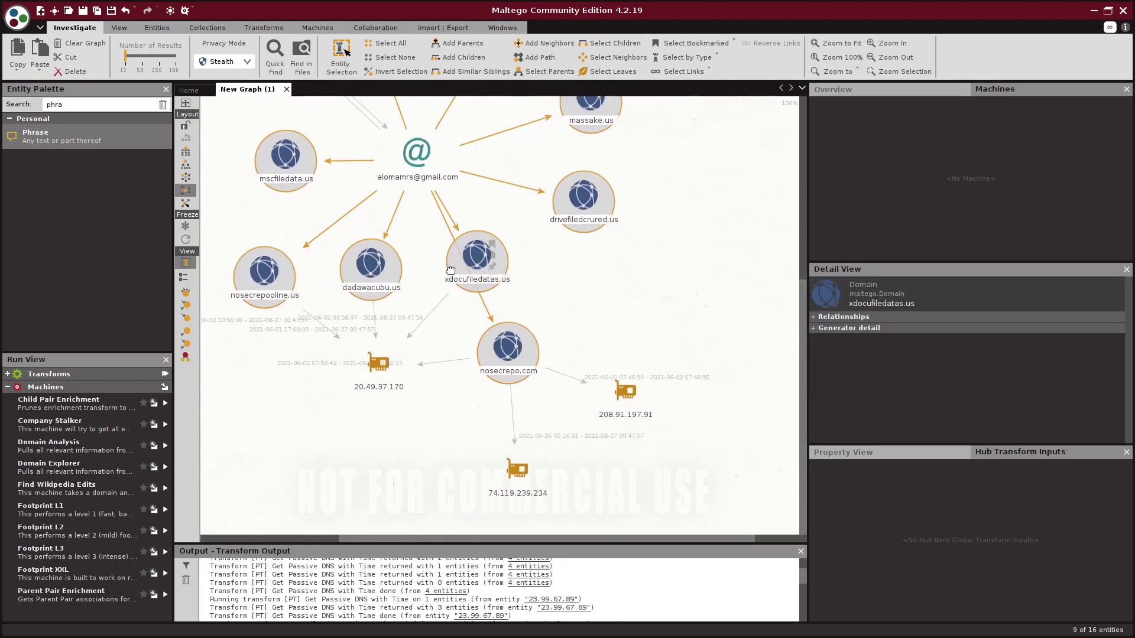
left_click(376, 373)
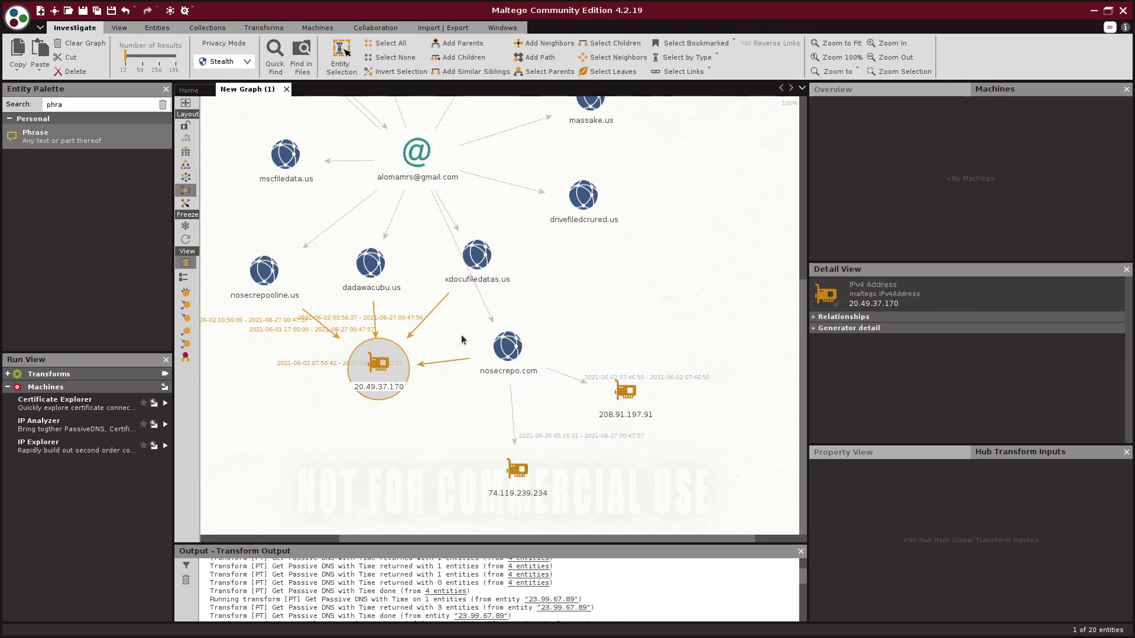
left_click(505, 348)
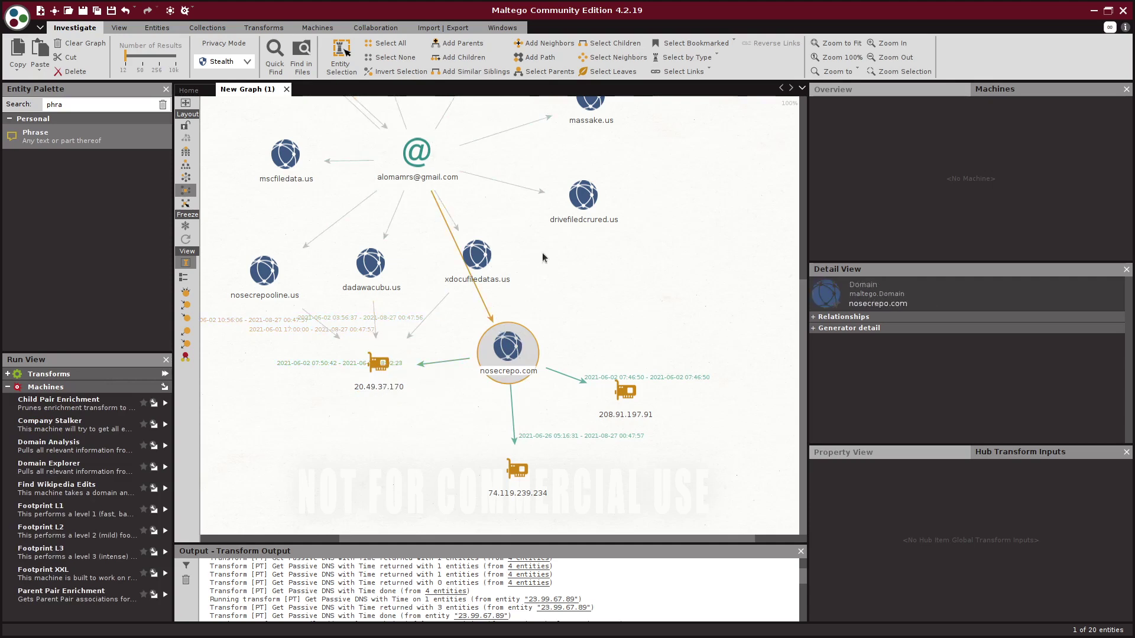
Step: Select 20.49.37.170, 74.119.239.234, 208.91.197.91 and 99.83.154.118 together
scroll(536, 285, "down", 2)
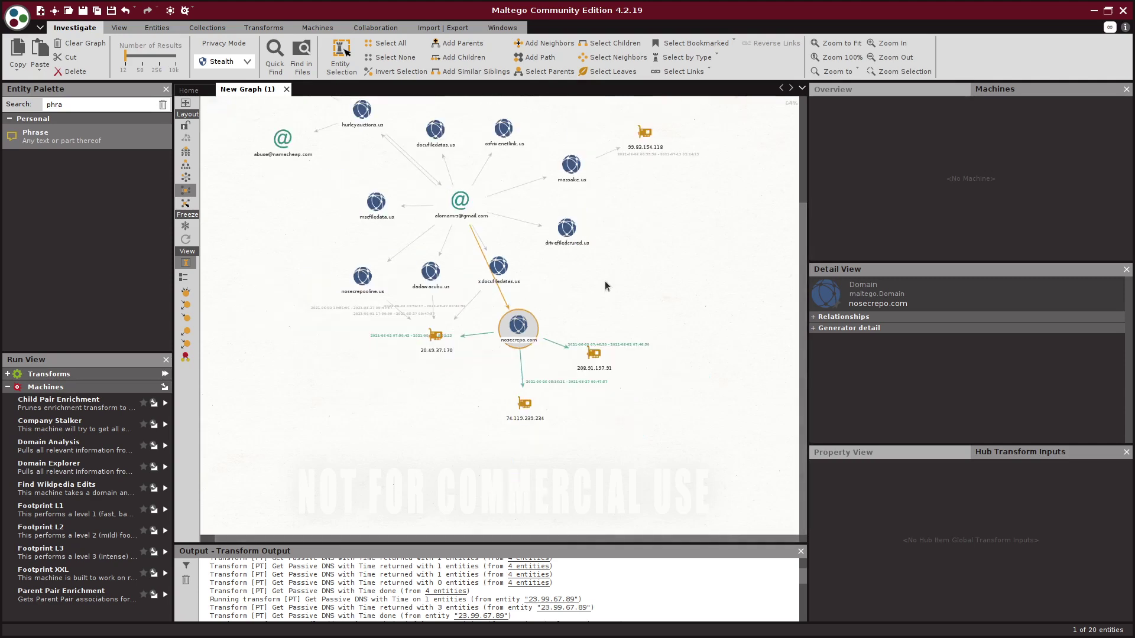
left_click_drag(583, 325, 584, 303)
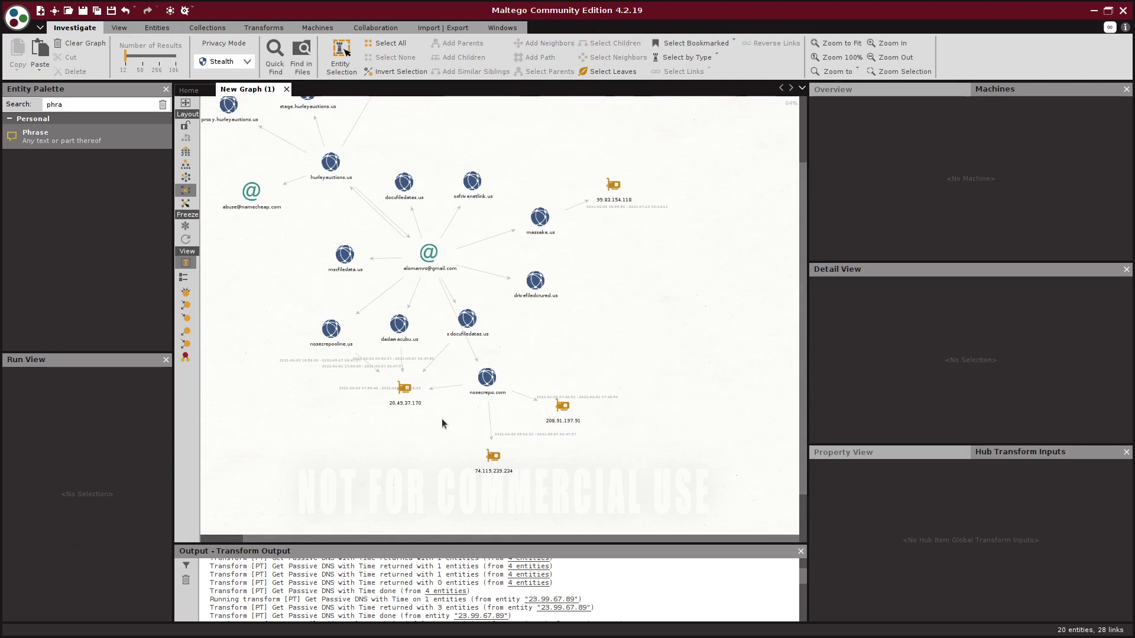
left_click(404, 388)
left_click(495, 467, "ctrl")
left_click(546, 412, "ctrl")
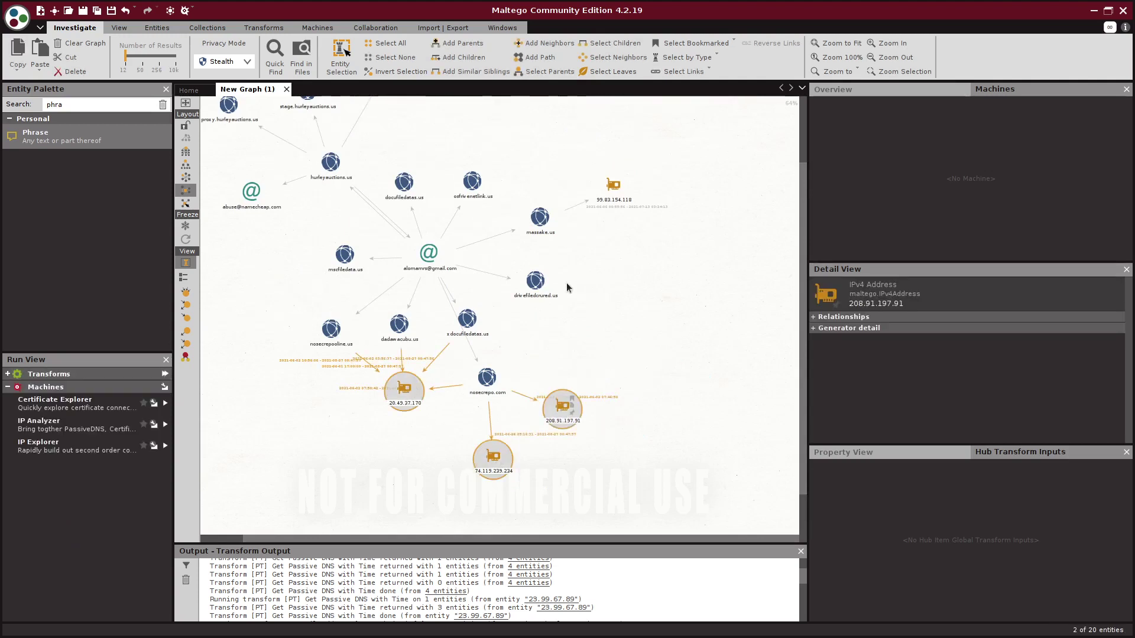
left_click(613, 186, "ctrl")
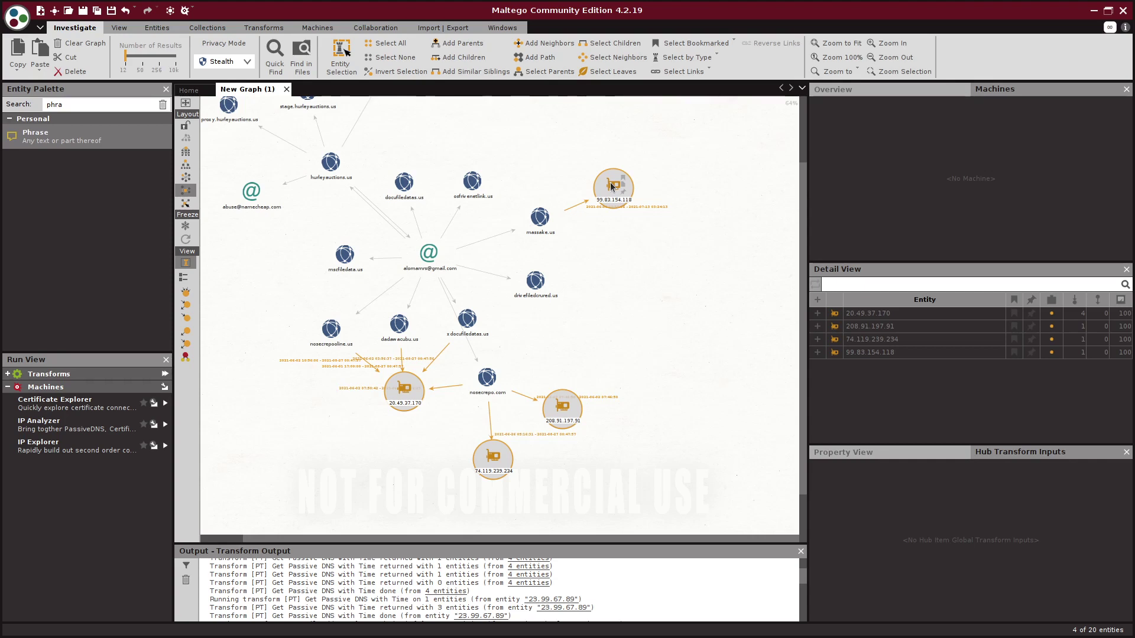
Step: Run [PT] Get Passive DNS with Time on the four selected IPs and inspect nosecrepo.com
right_click(612, 187)
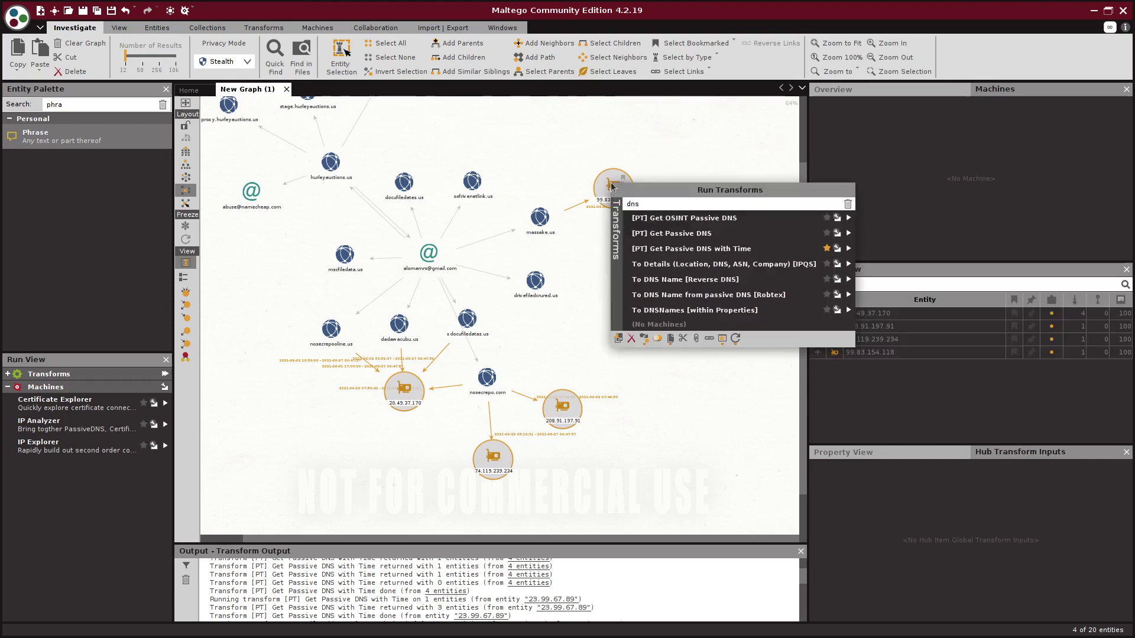
left_click(650, 247)
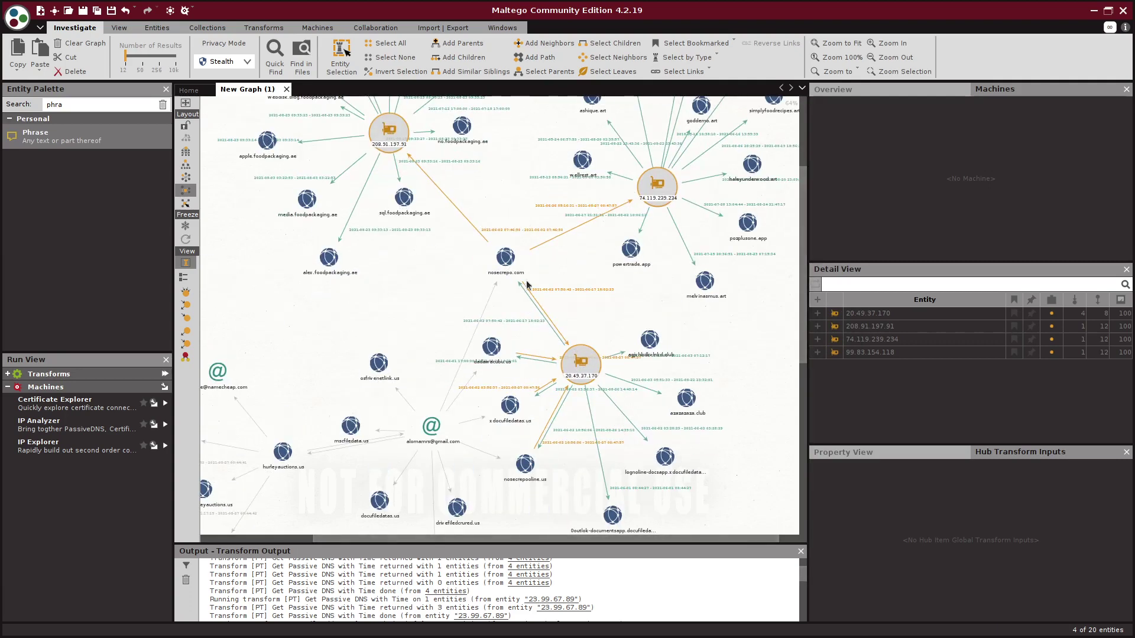
left_click(522, 282)
scroll(521, 281, "down", 5)
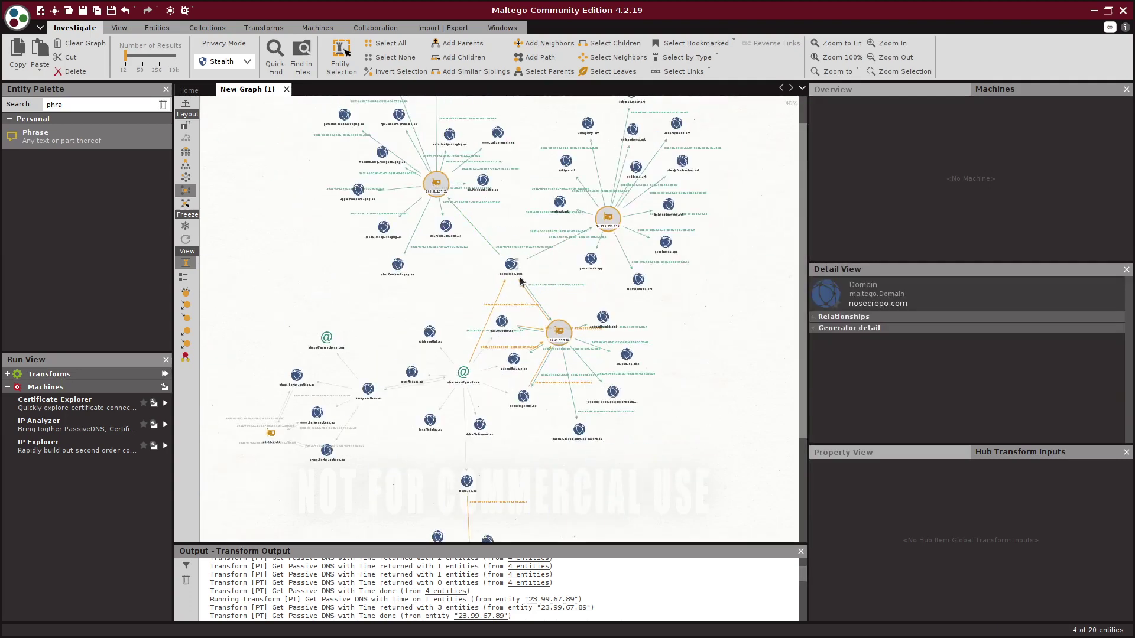
left_click(530, 305)
scroll(530, 305, "up", 3)
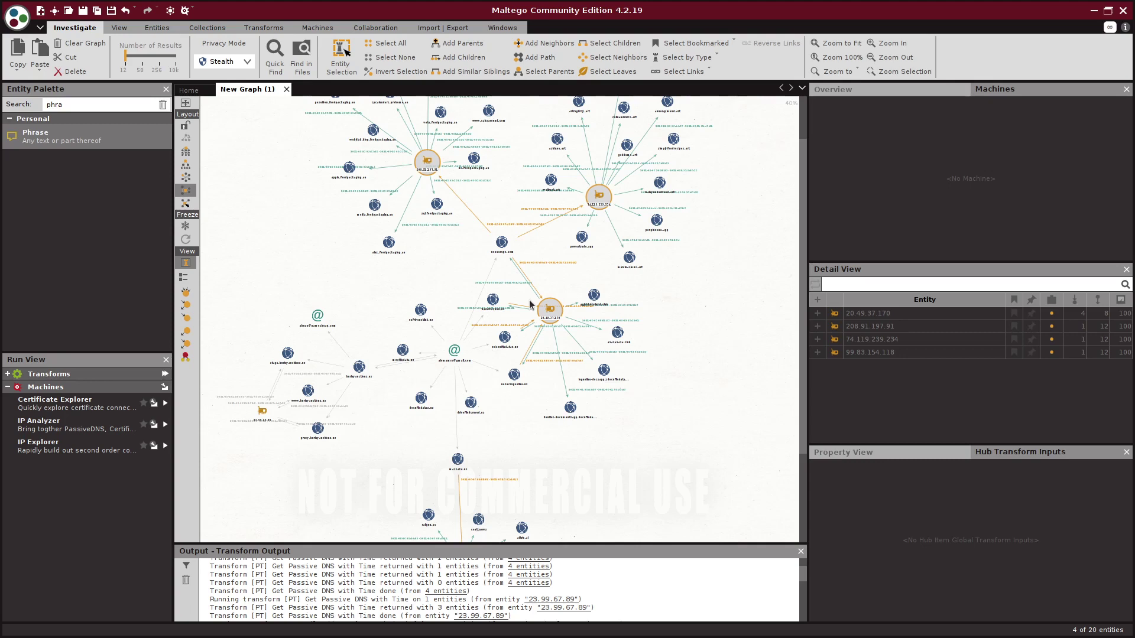
Step: Undo the passive DNS results with Ctrl+Z
key("ctrl+z")
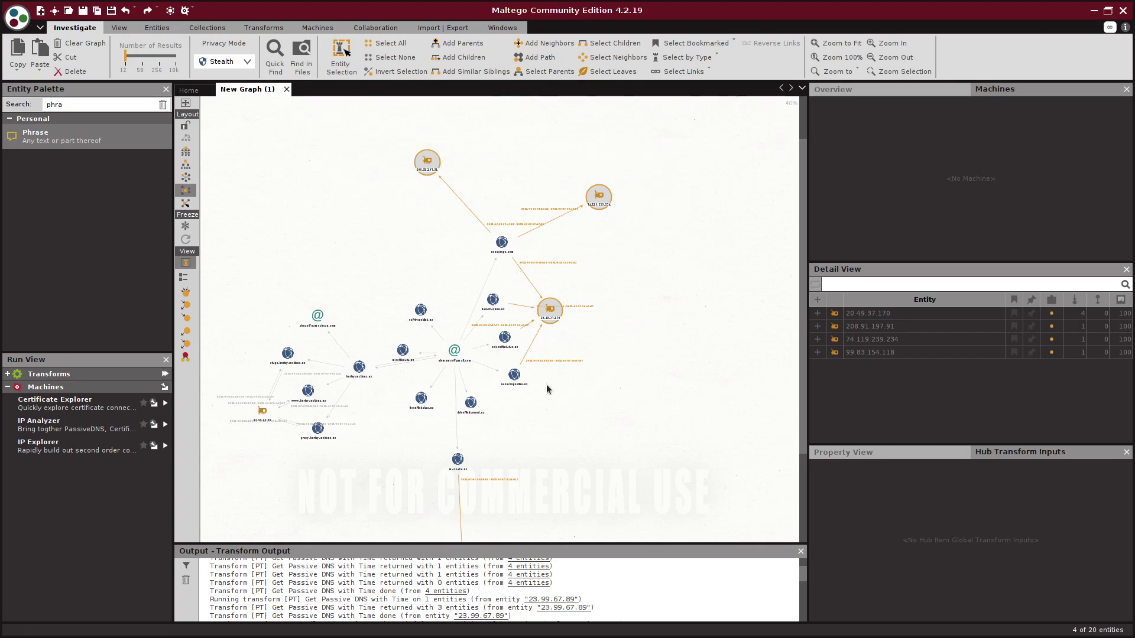
scroll(461, 337, "down", 2)
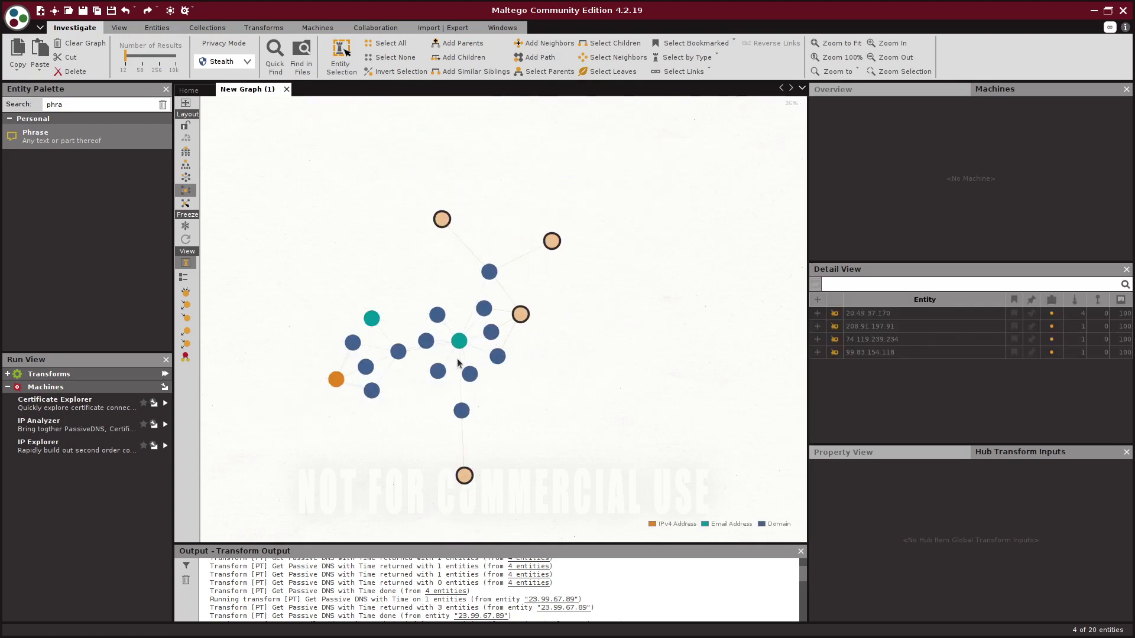
scroll(455, 355, "up", 2)
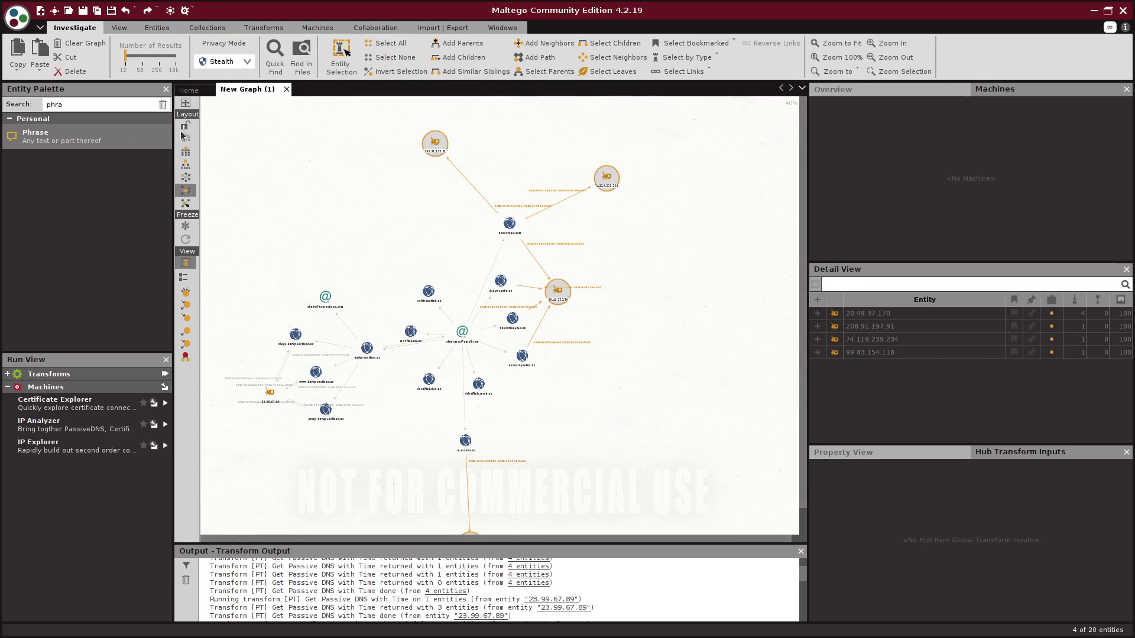
Step: Arrange the graph in the Hierarchical top-down layout and clear the selection
left_click(185, 179)
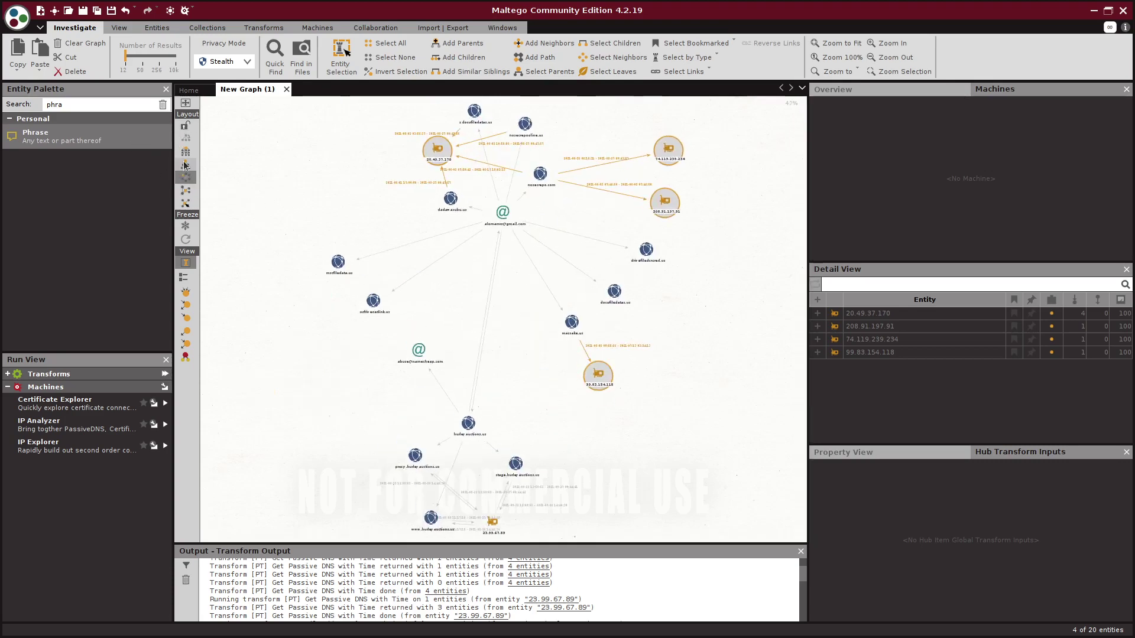
left_click(185, 164)
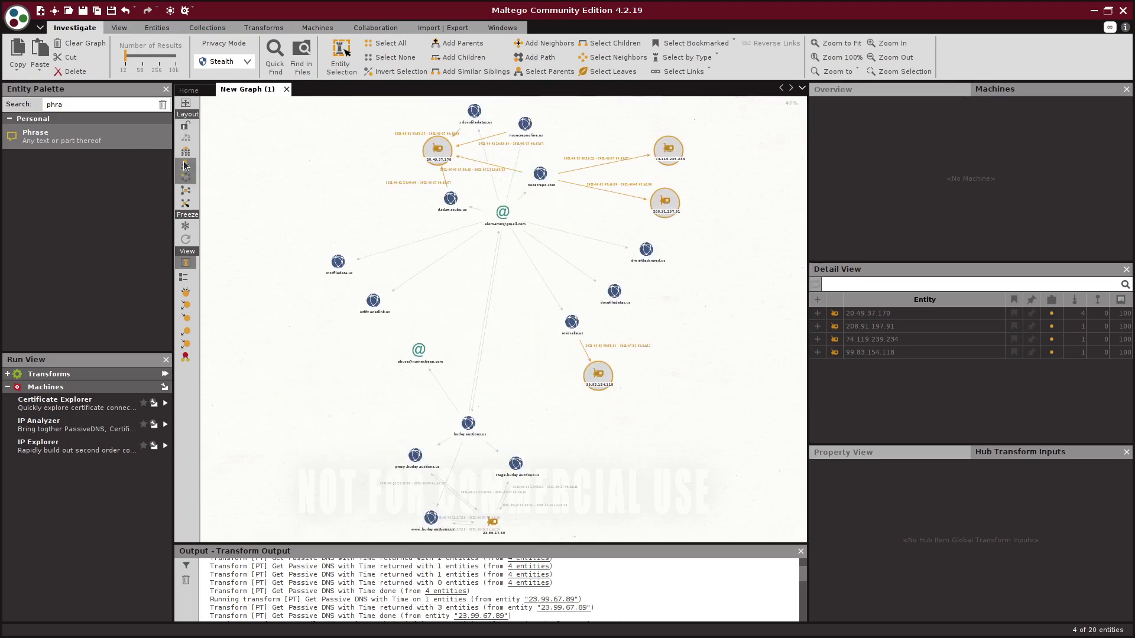
left_click(372, 365)
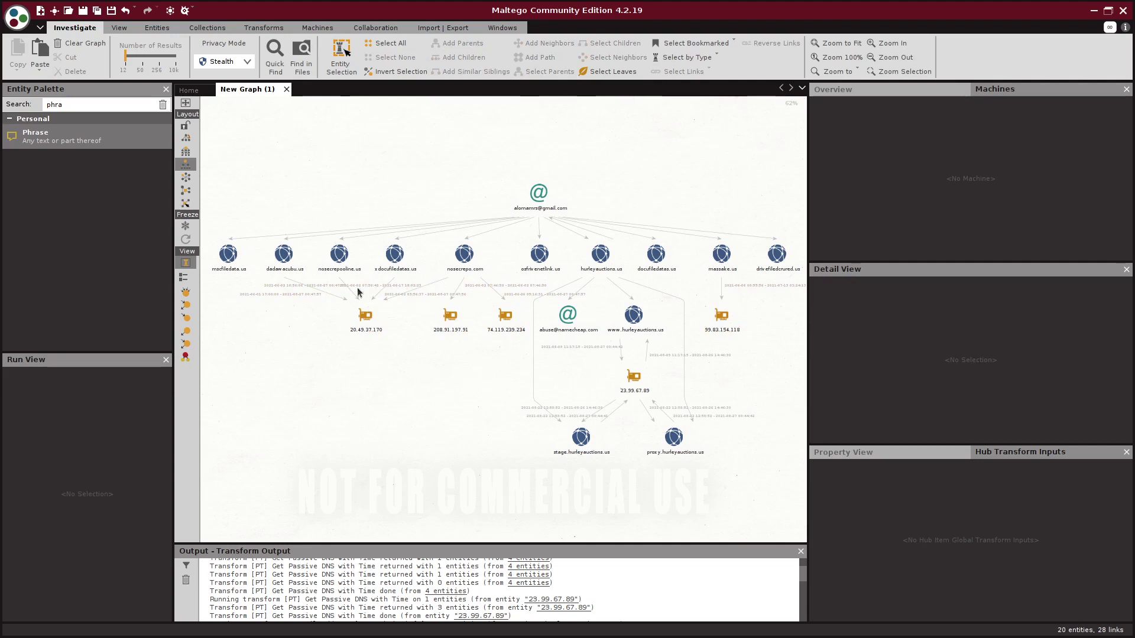
Step: Select all 13 domain entities and run the [PT] Get Malware transform on them
left_click(696, 60)
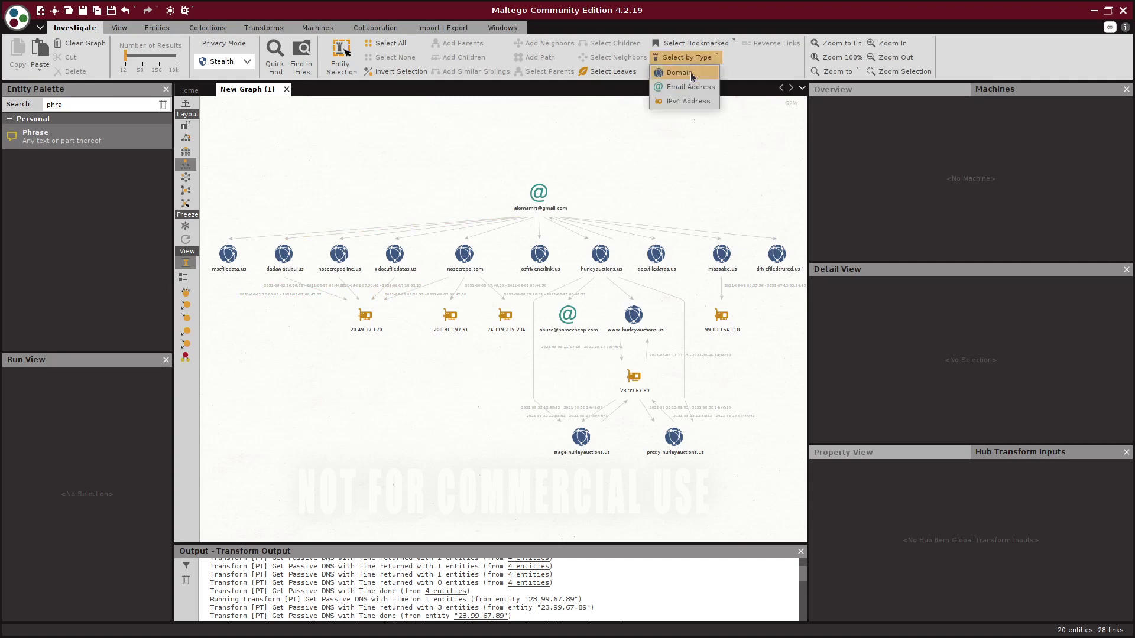
left_click(678, 73)
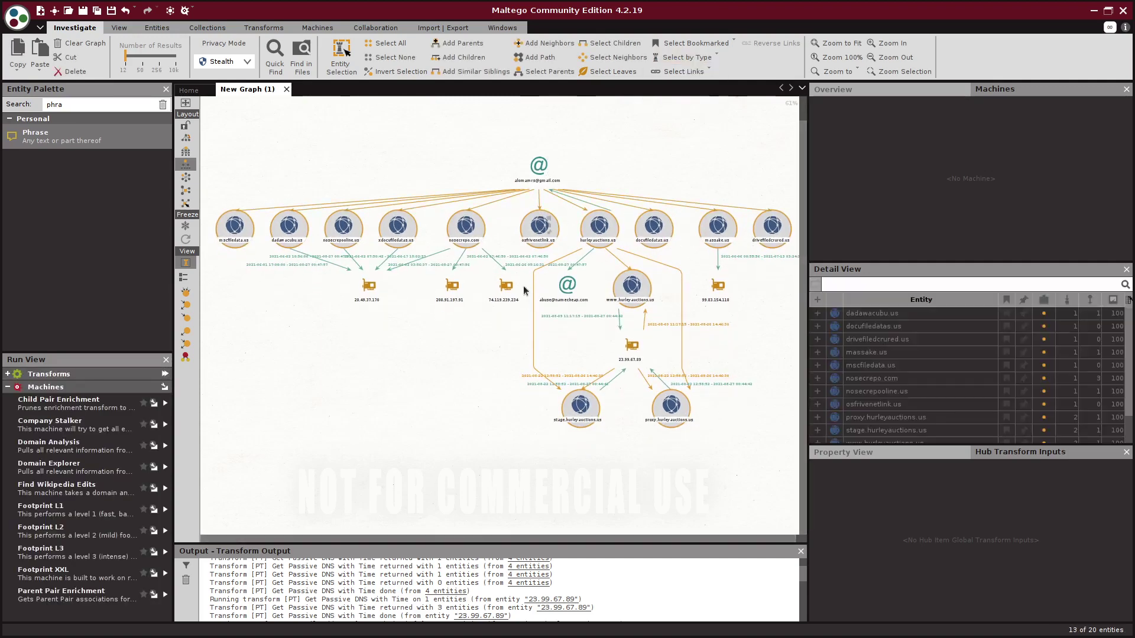
right_click(523, 290)
type("dns")
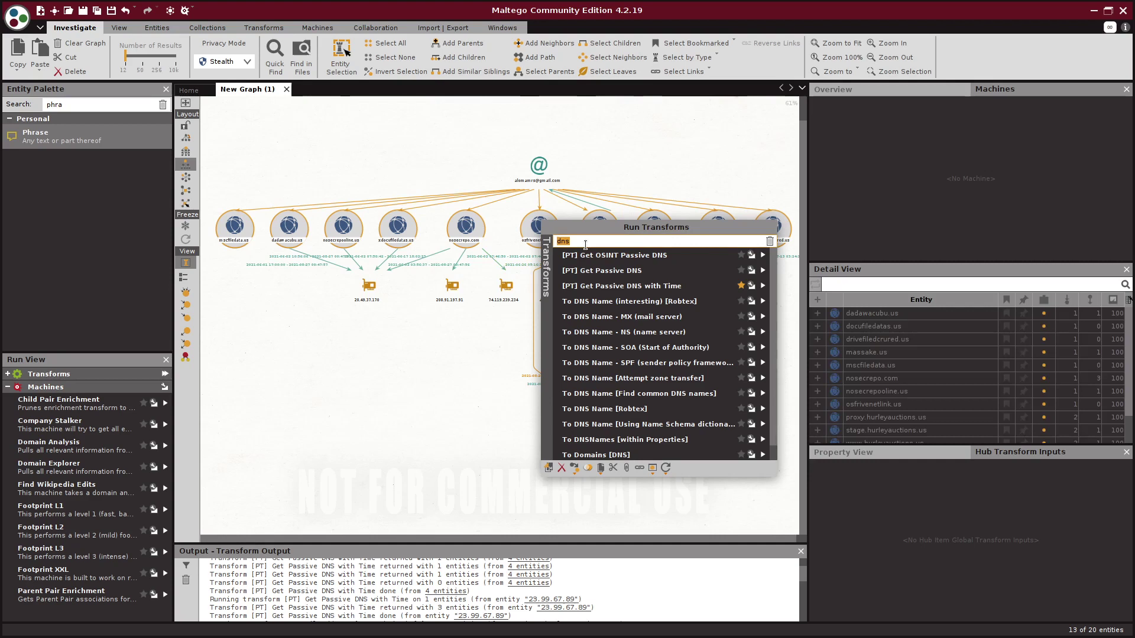
type("malware")
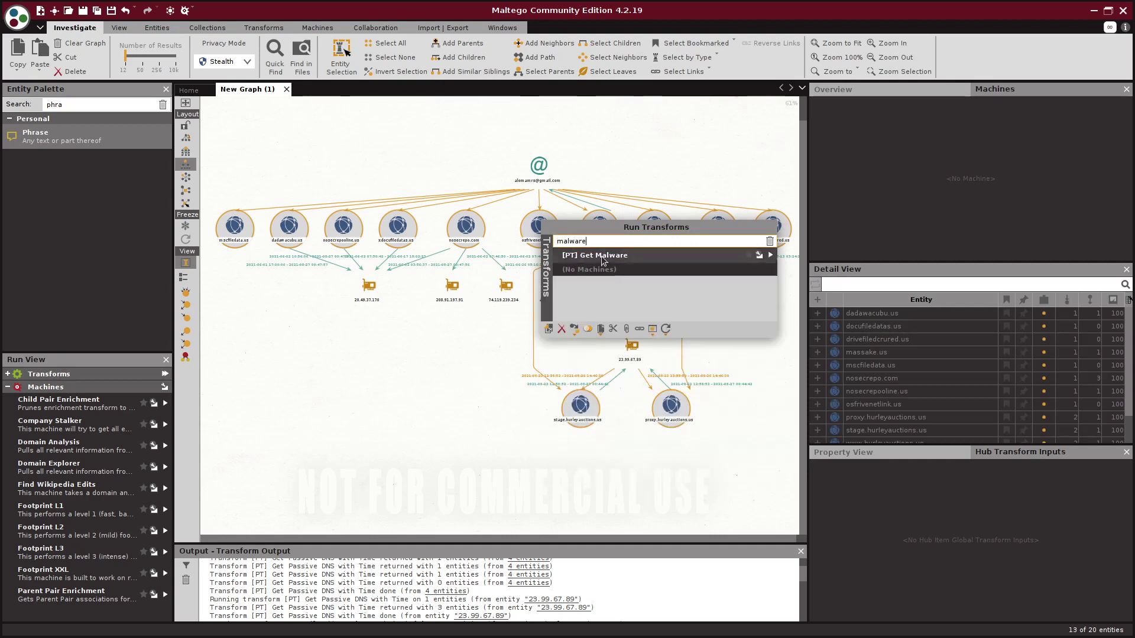
left_click(603, 259)
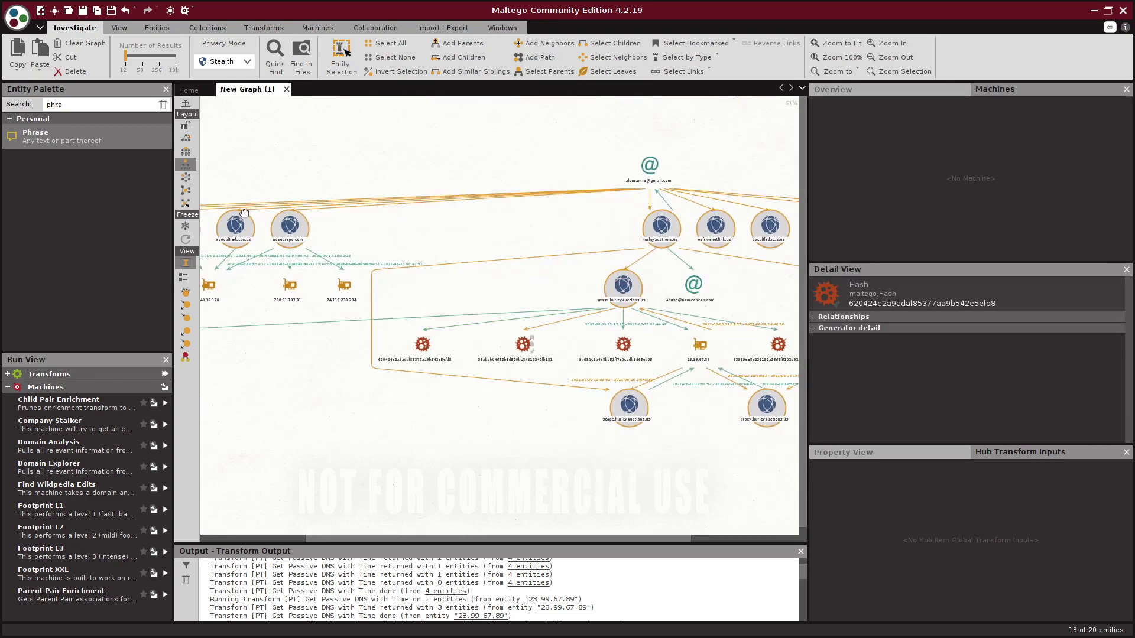
left_click(185, 189)
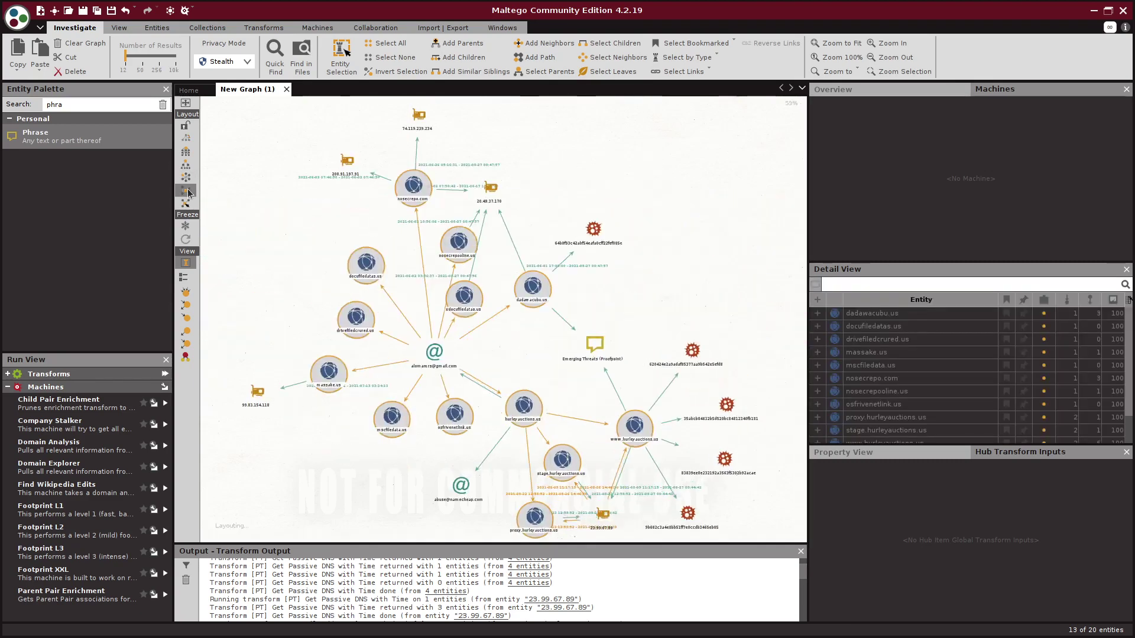
scroll(530, 332, "up", 3)
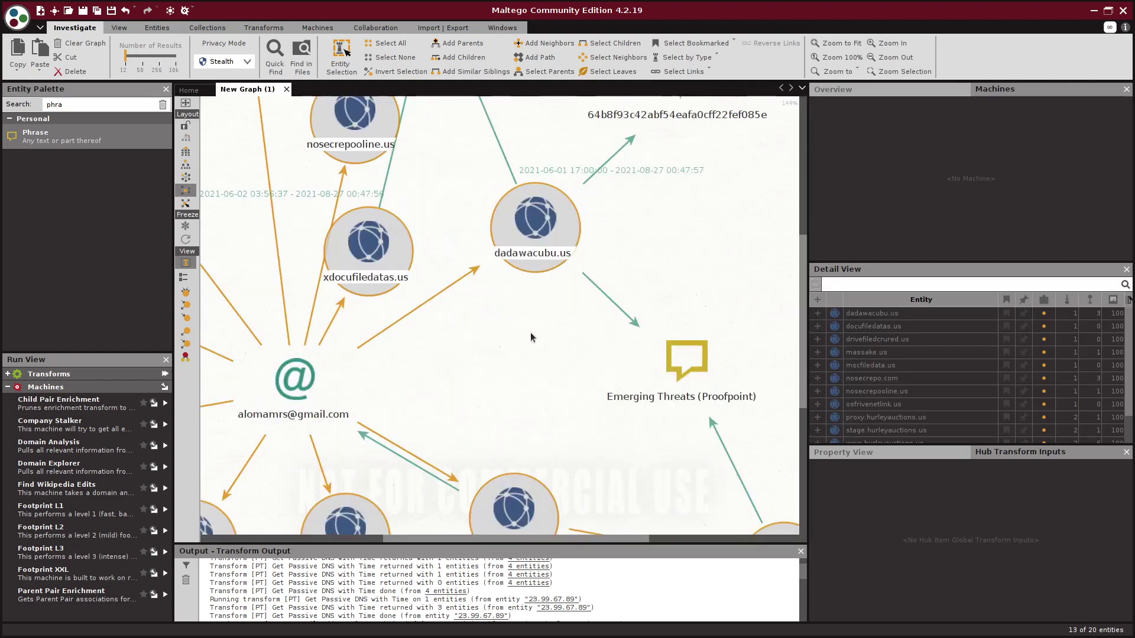
left_click_drag(531, 332, 341, 134)
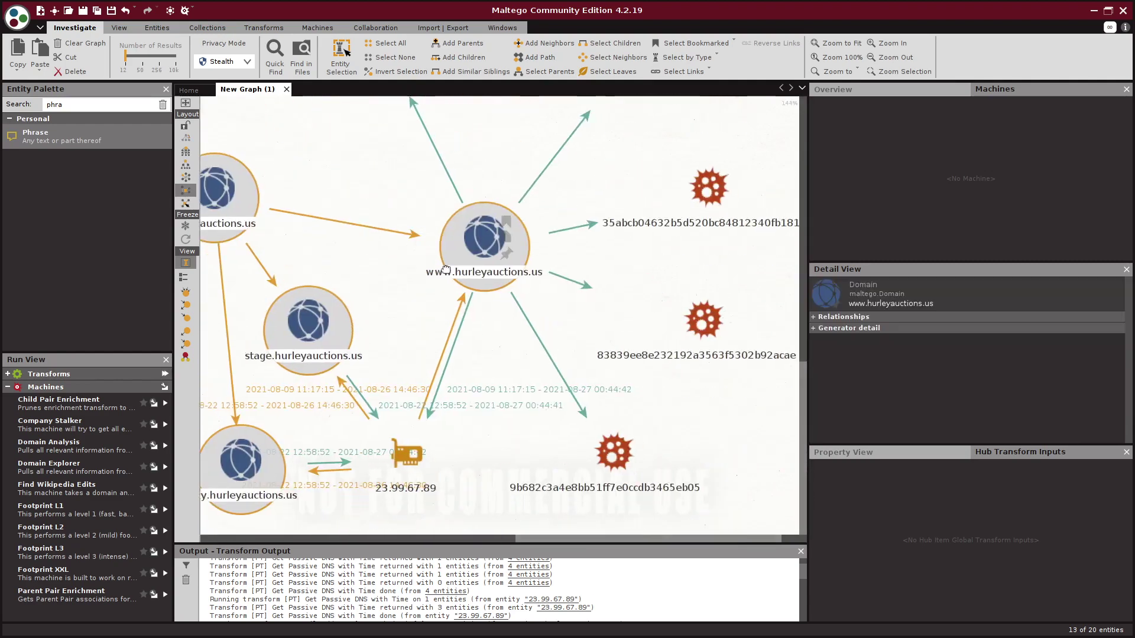
left_click_drag(602, 289, 533, 341)
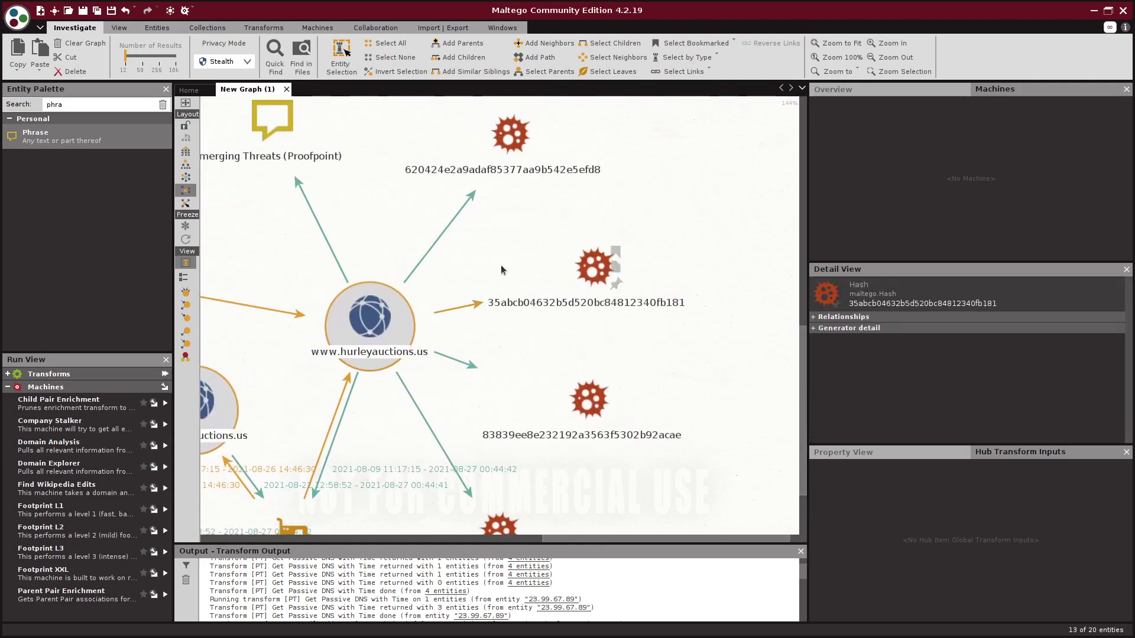
Step: Locate the Emerging Threats (Proofpoint) tag and select dadawacubu.us with its malware hash
left_click_drag(379, 222, 483, 321)
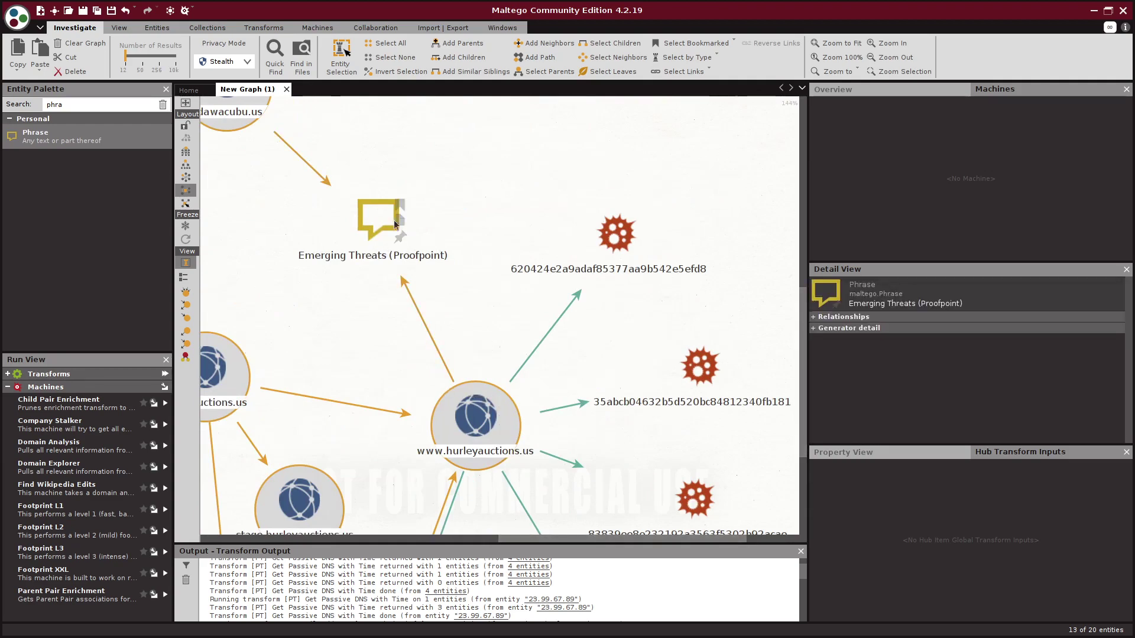
left_click_drag(343, 275, 394, 342)
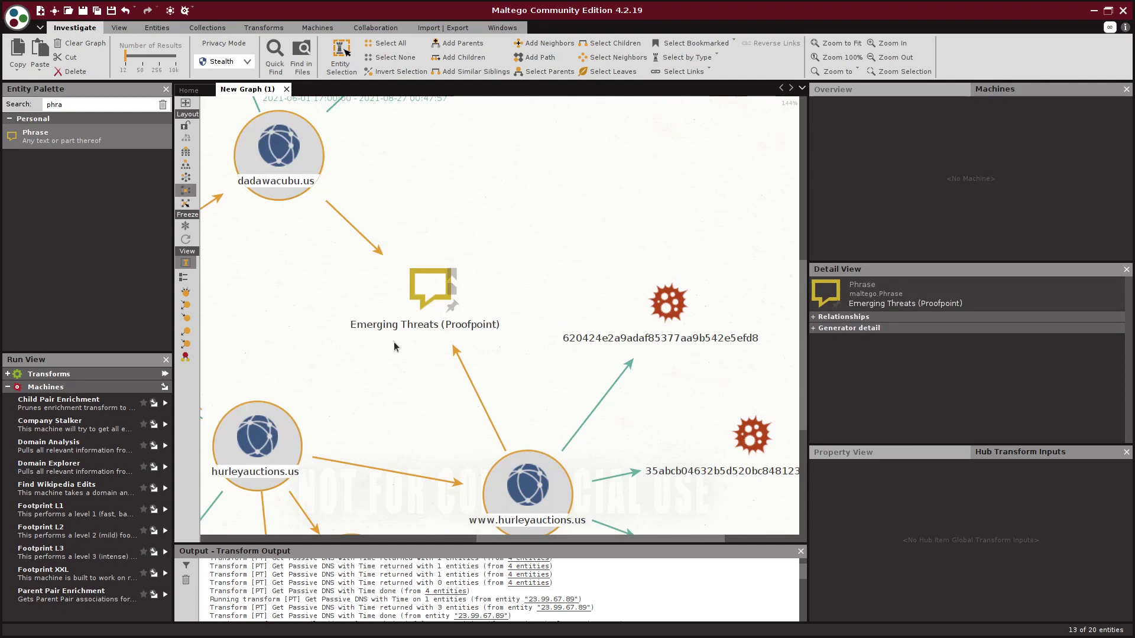
left_click_drag(304, 260, 374, 395)
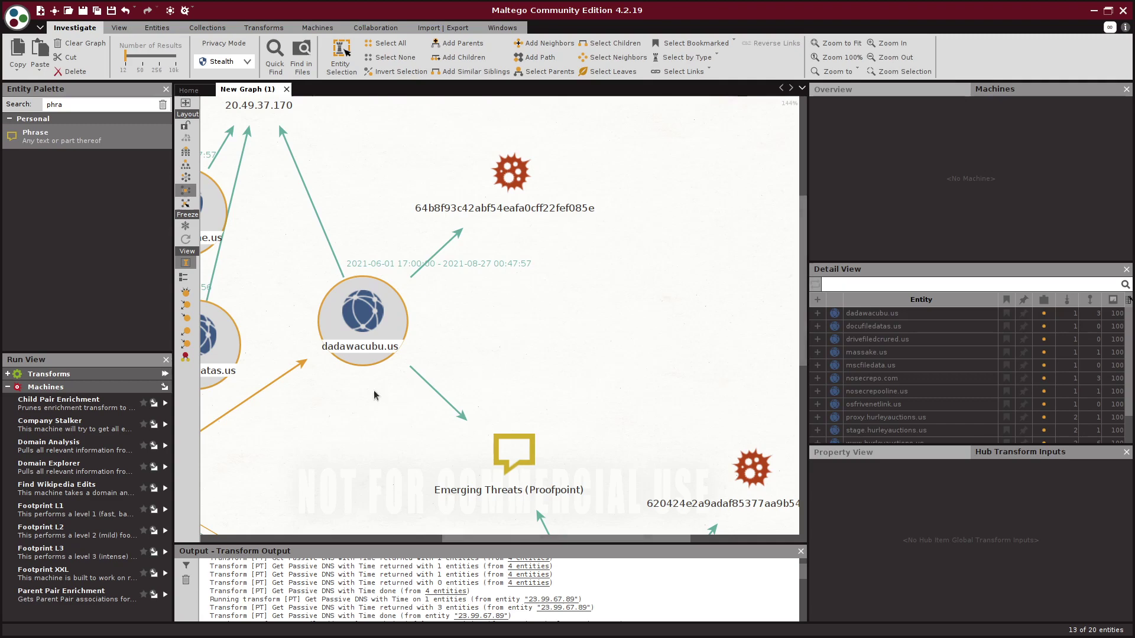
left_click(350, 362)
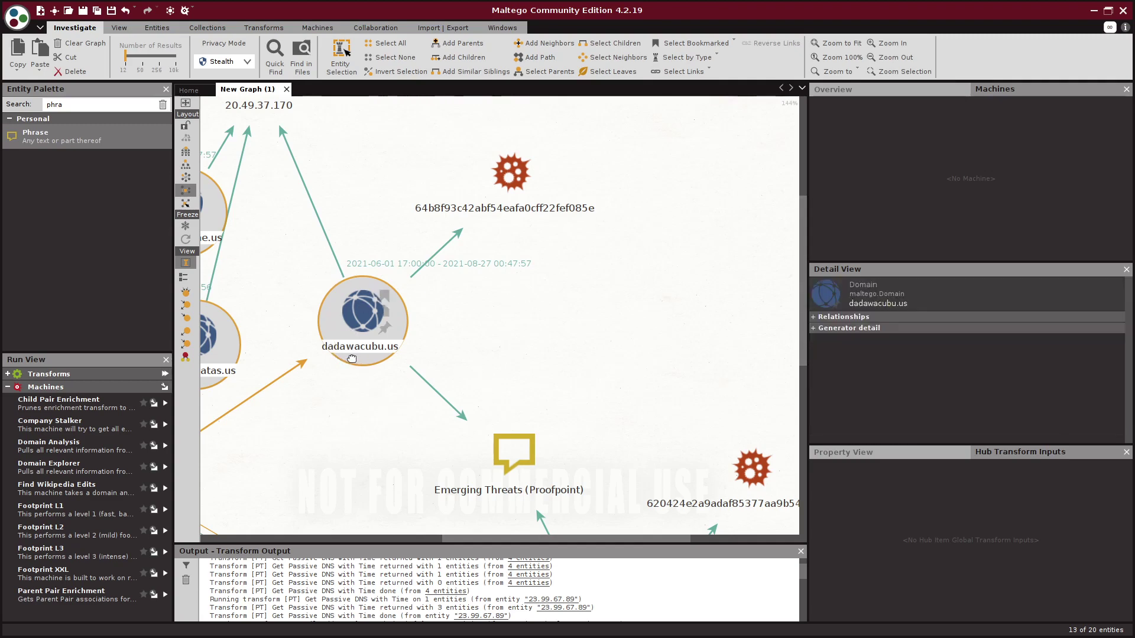
Step: Deselect dadawacubu.us and select hash 64b8f93c42abf54eafa0cff22fef085e to view its details
left_click(536, 278)
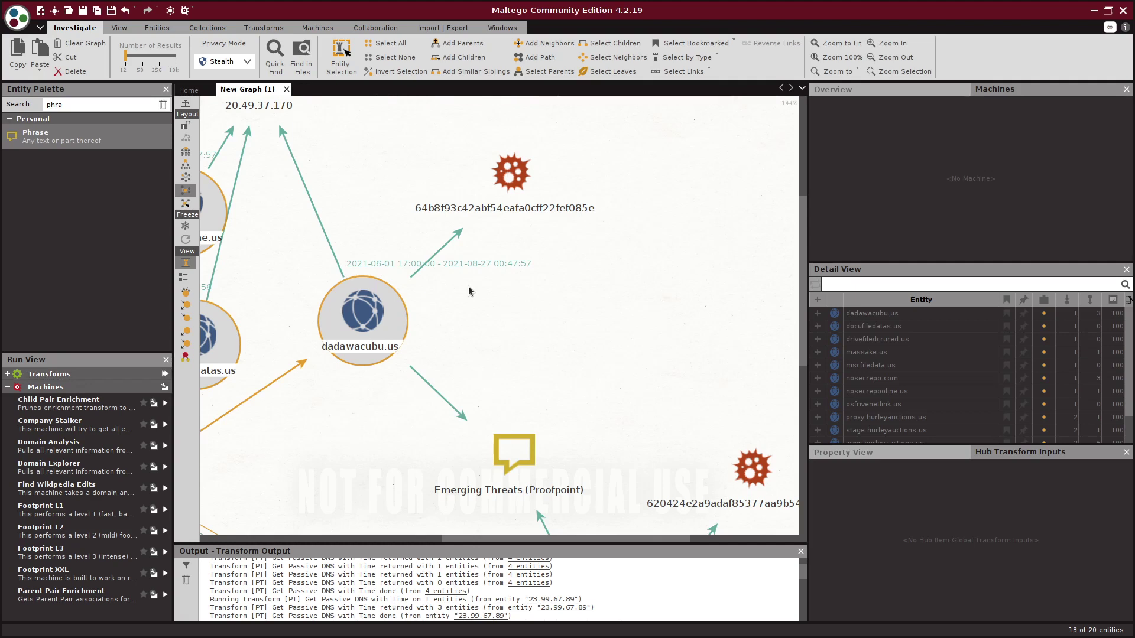
left_click(510, 181)
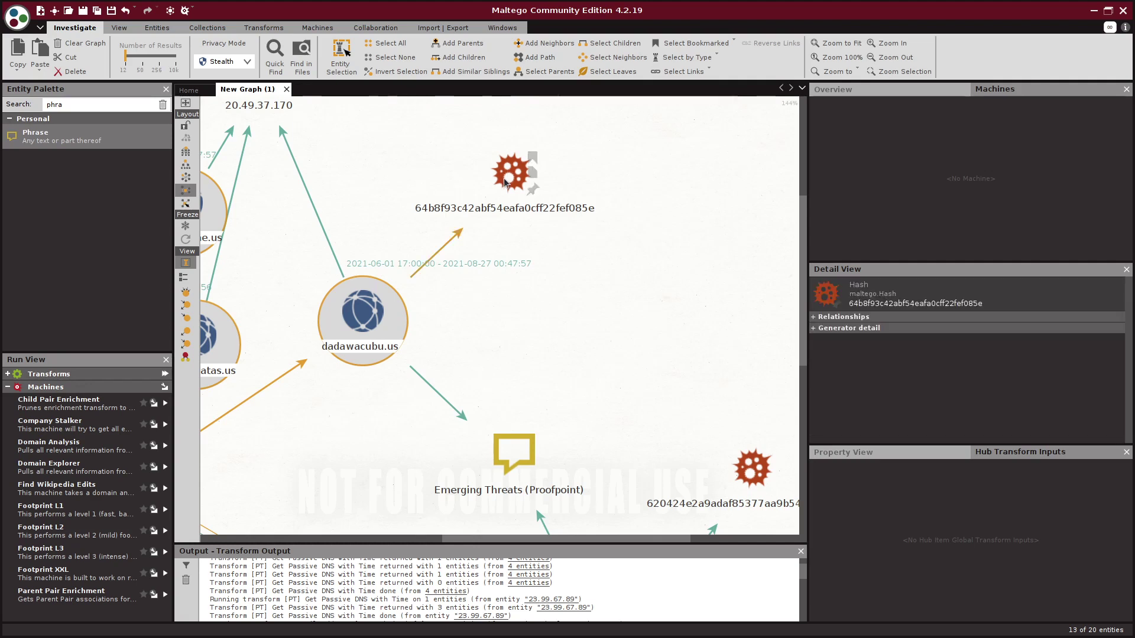